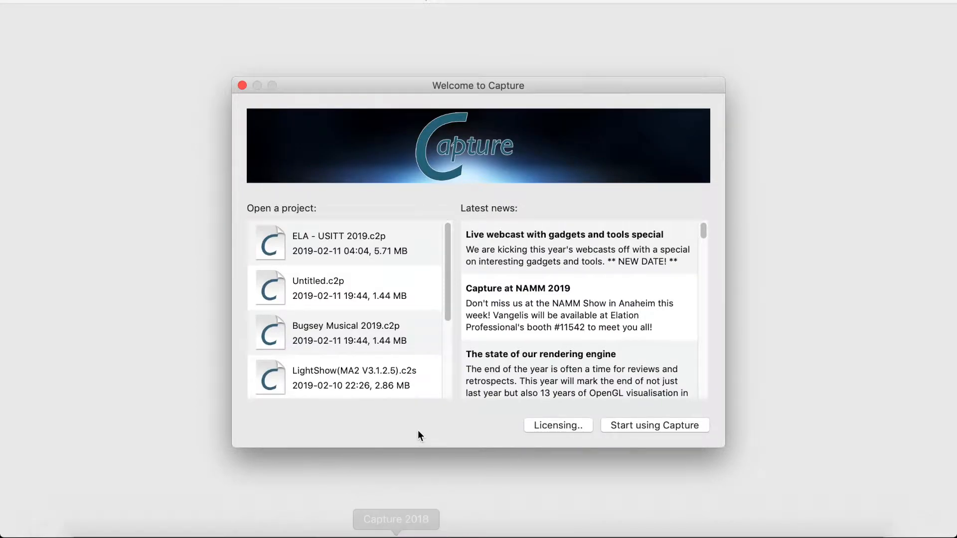
Step: Start a new project and place a Box from the library's Forms objects at the origin in the Right view
click(648, 423)
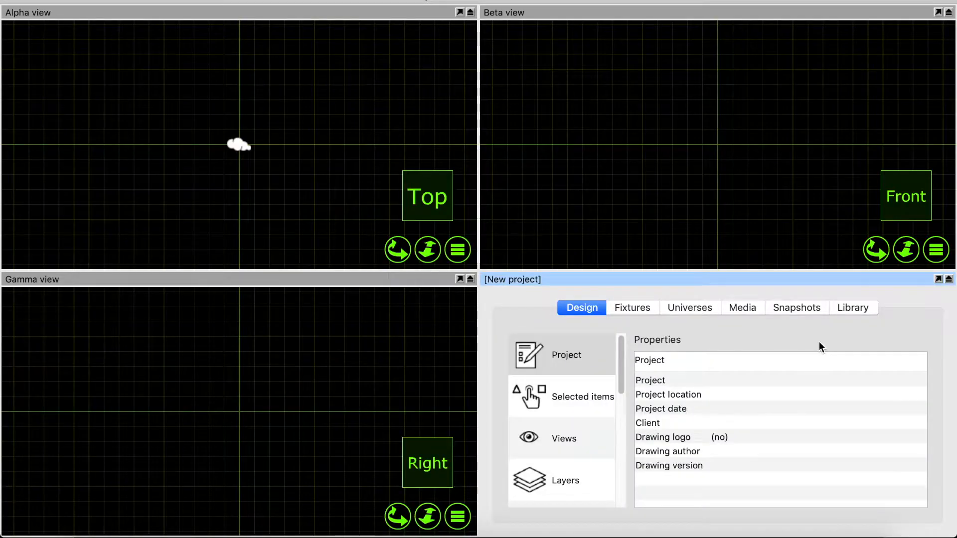
click(855, 309)
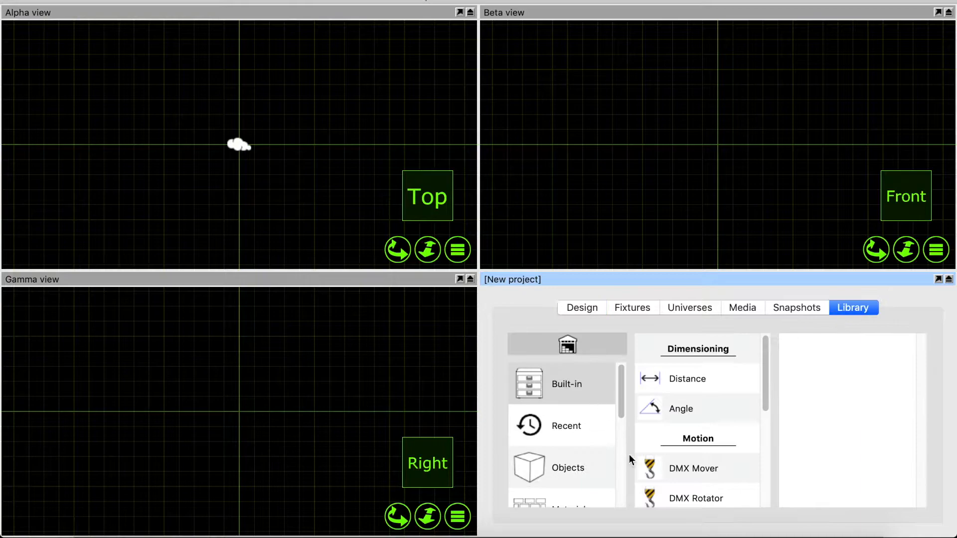
scroll(662, 459, down, 5)
click(570, 471)
scroll(714, 384, up, 6)
click(695, 405)
drag(677, 465, 241, 414)
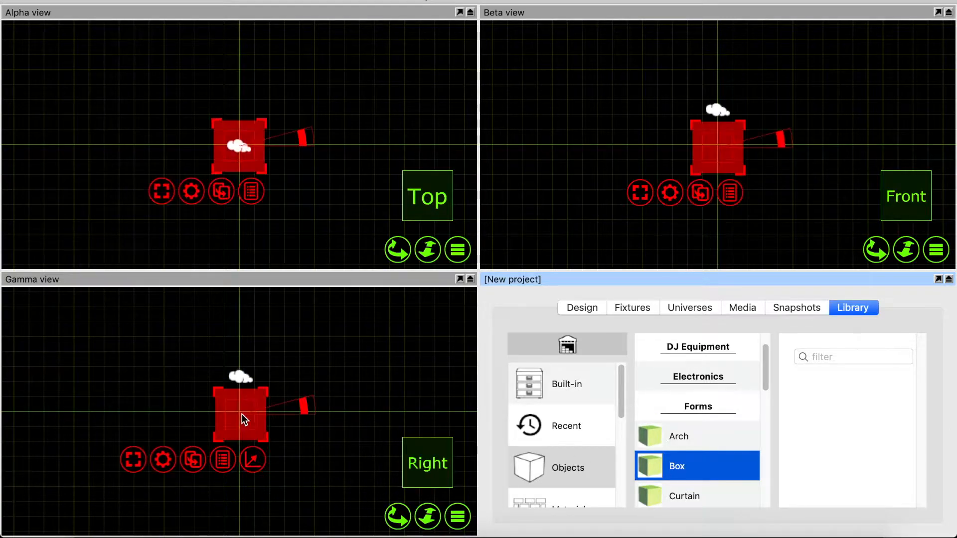
click(170, 473)
click(214, 516)
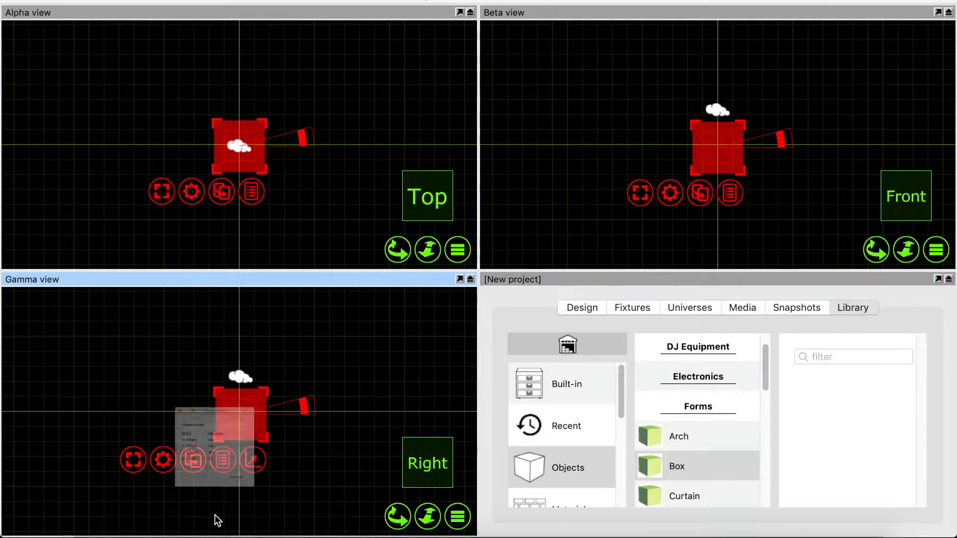
click(257, 514)
Step: Open the box's properties and set its width to 10 m
click(167, 458)
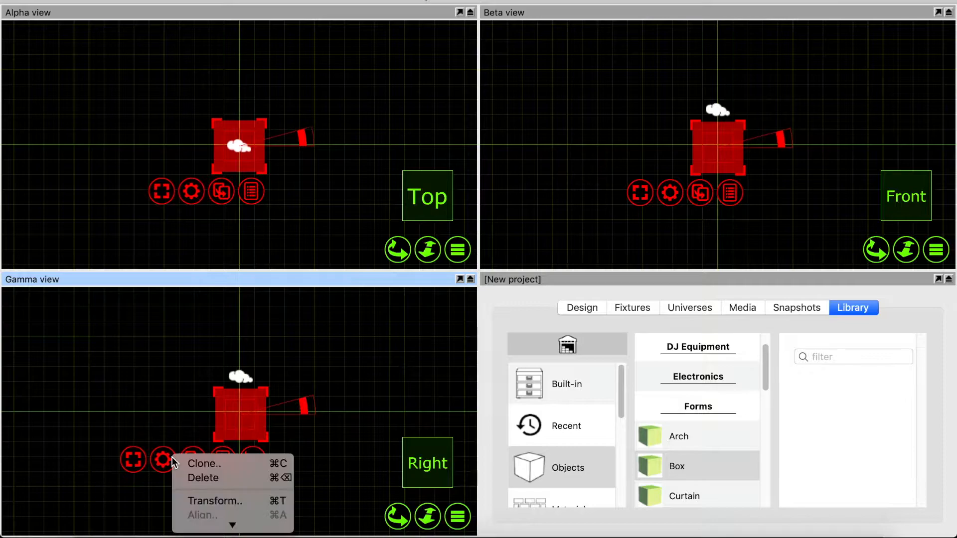
click(256, 523)
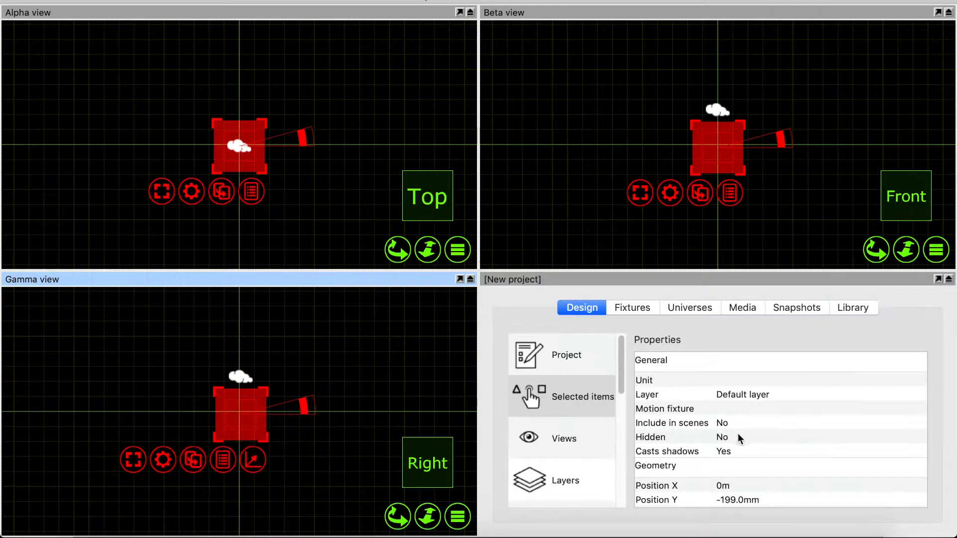
scroll(734, 471, down, 5)
click(737, 457)
text(10)
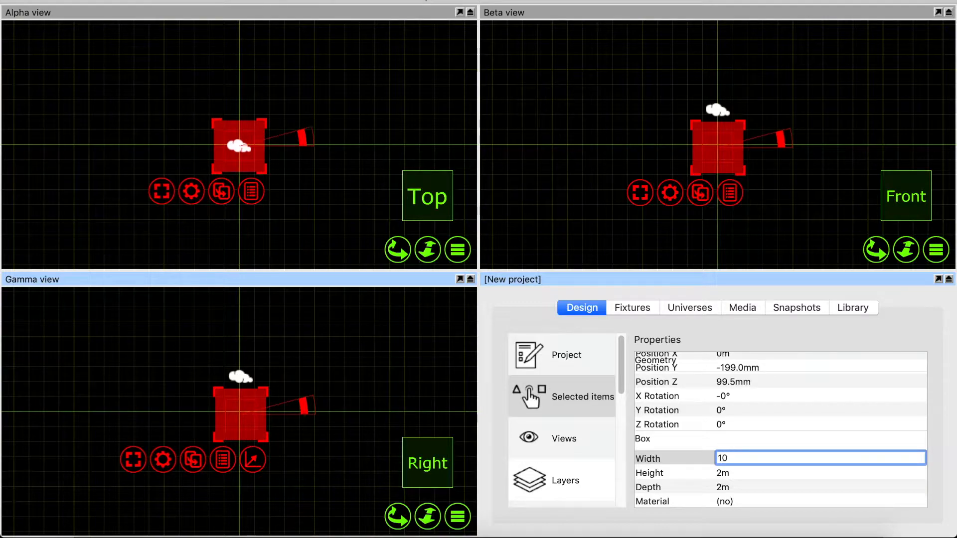
key(Return)
Step: Set the box's height to 0 m and its depth to 10 m to form a flat floor
click(741, 474)
text(0)
key(Return)
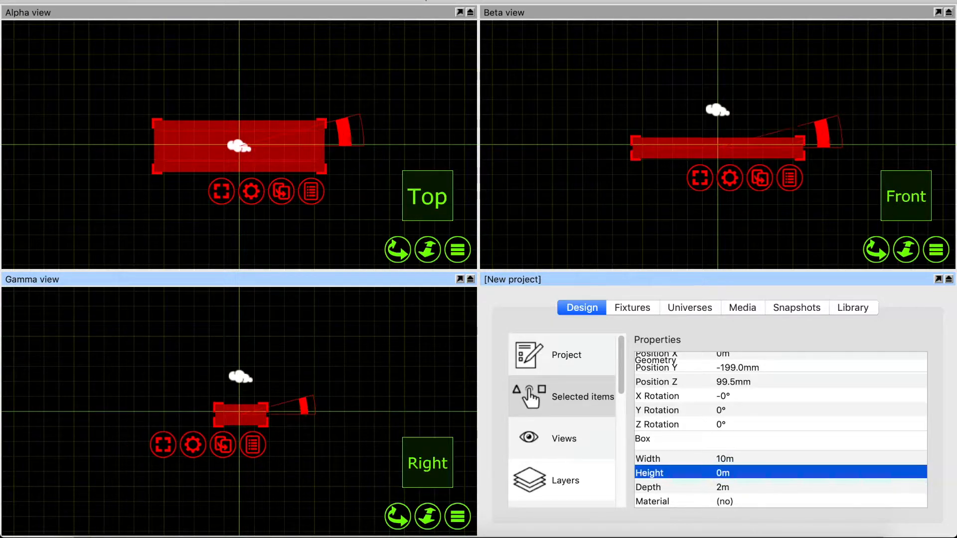
click(739, 487)
text(10)
key(Return)
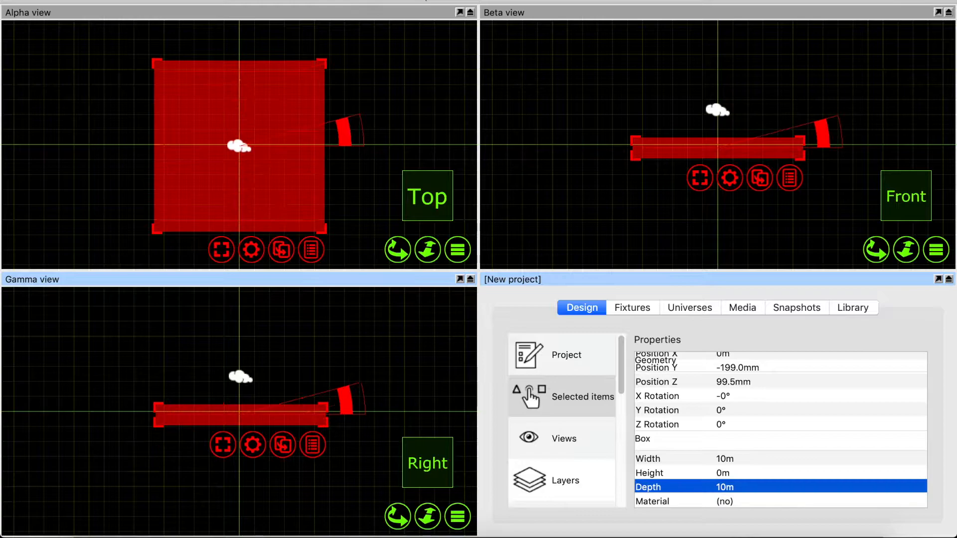
Step: Expand the American DJ manufacturer among the library's fixtures
click(839, 308)
scroll(543, 462, down, 5)
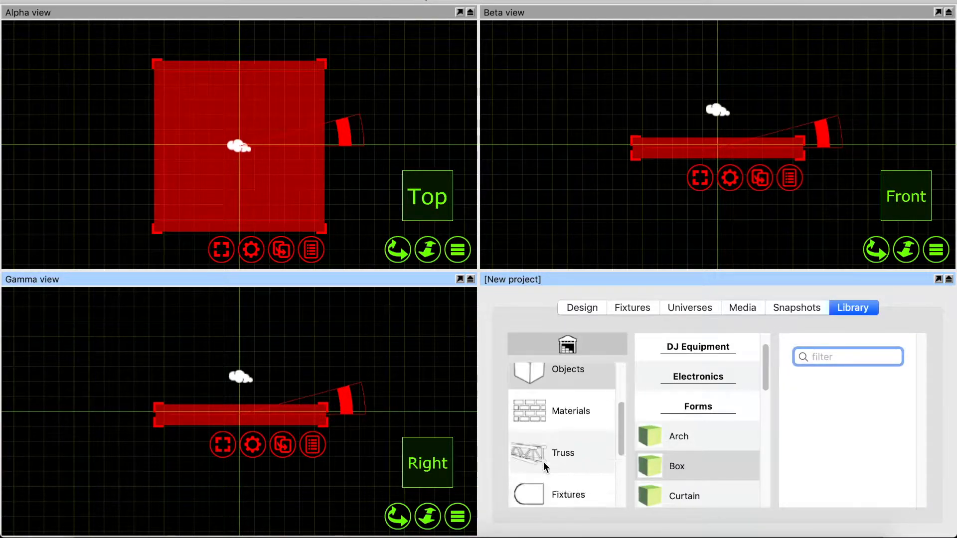
scroll(568, 428, up, 1)
click(575, 399)
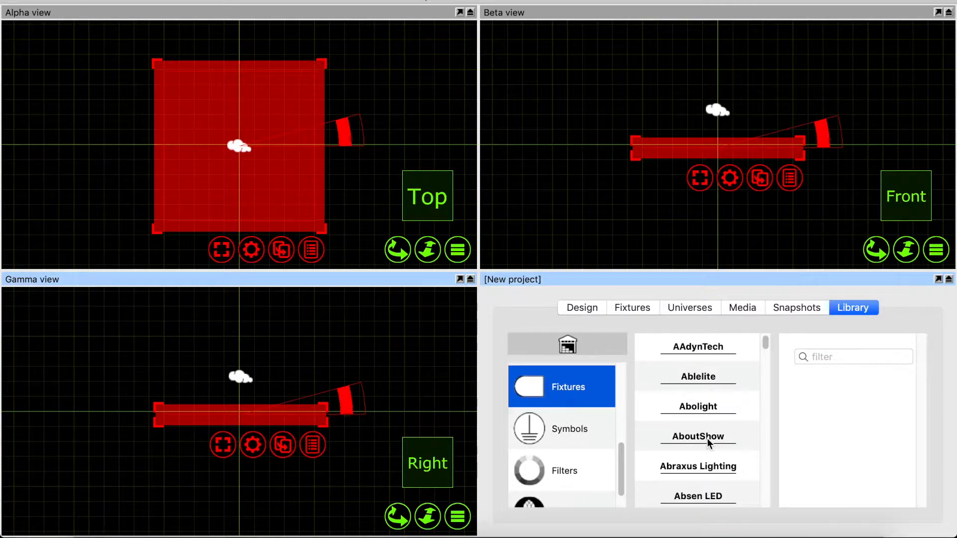
scroll(707, 439, down, 10)
scroll(707, 438, down, 10)
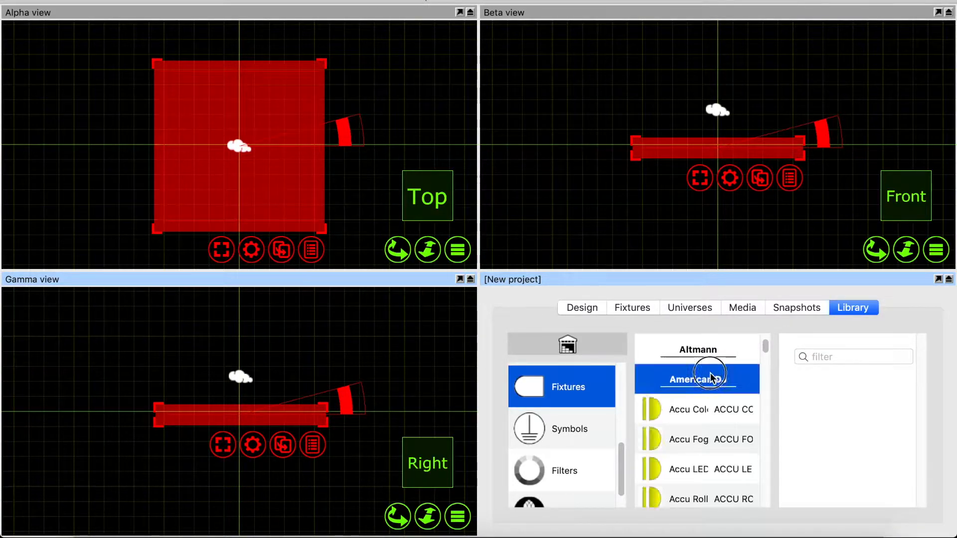
click(710, 378)
Step: Deselect the floor and place an AV4IP LED panel in the Front view, left of the centre line
scroll(690, 465, down, 10)
scroll(690, 469, down, 6)
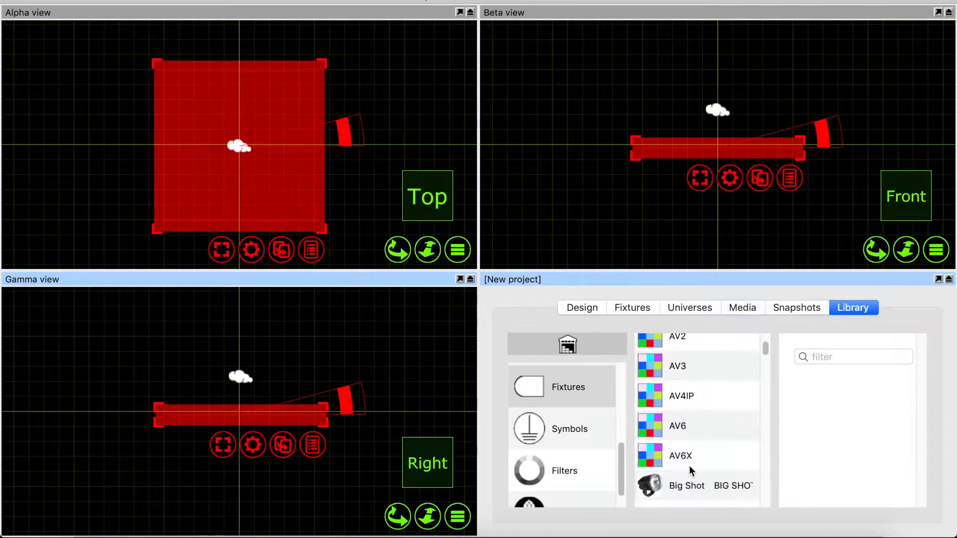
click(696, 396)
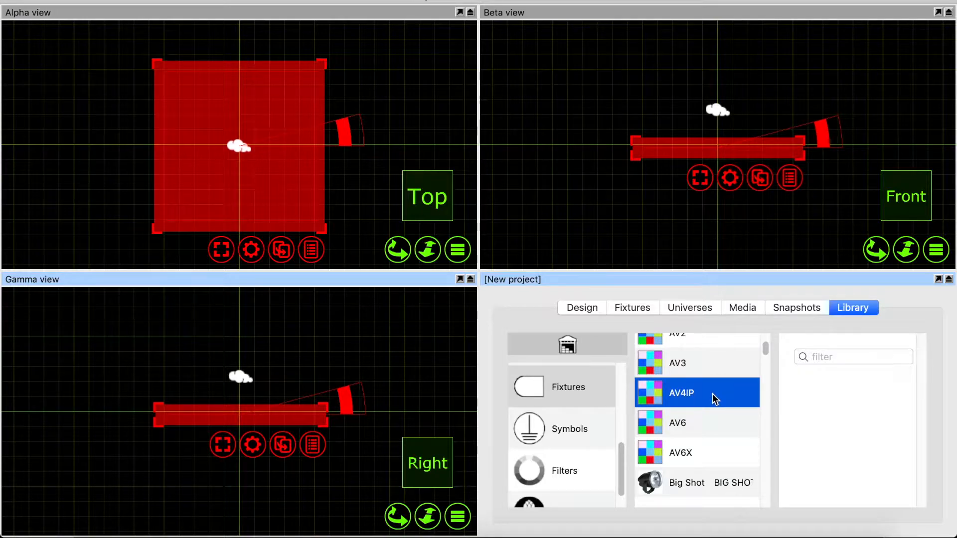
click(331, 361)
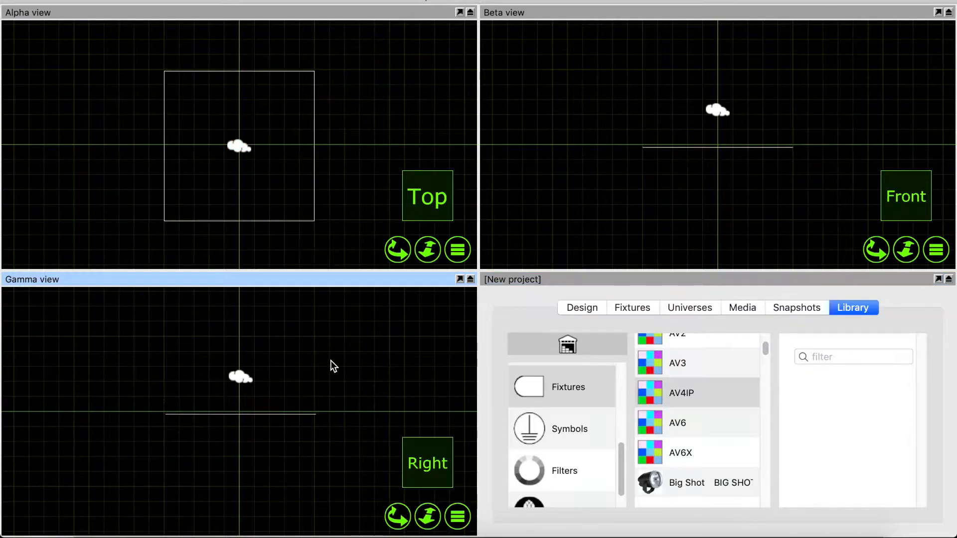
click(681, 392)
drag(688, 397, 687, 149)
Step: Move the AV4IP panel down to floor level and slightly to the right in the Front view
scroll(685, 129, up, 5)
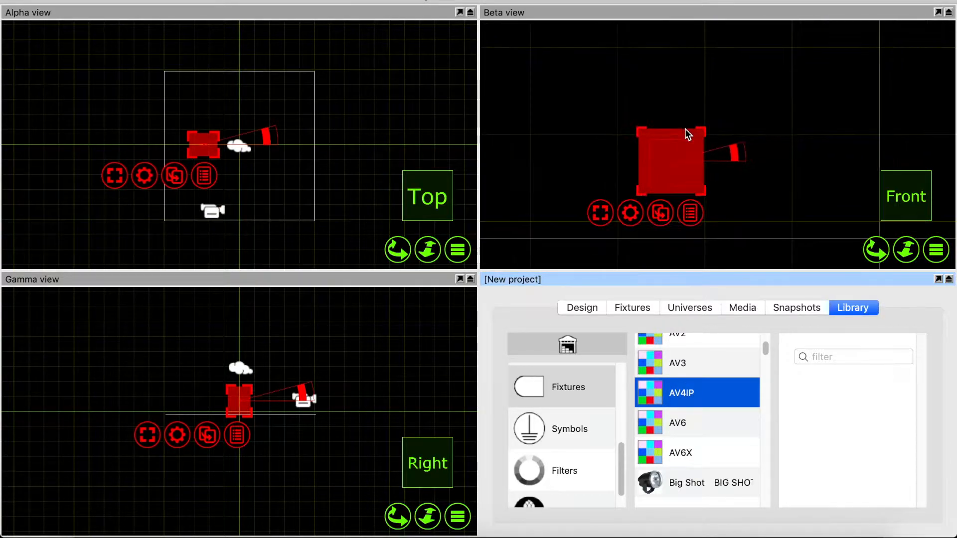
scroll(685, 129, down, 3)
drag(671, 145, 686, 175)
Step: Clone the AV4IP panel 10 times with an X offset of 0.567 m
click(640, 215)
click(662, 224)
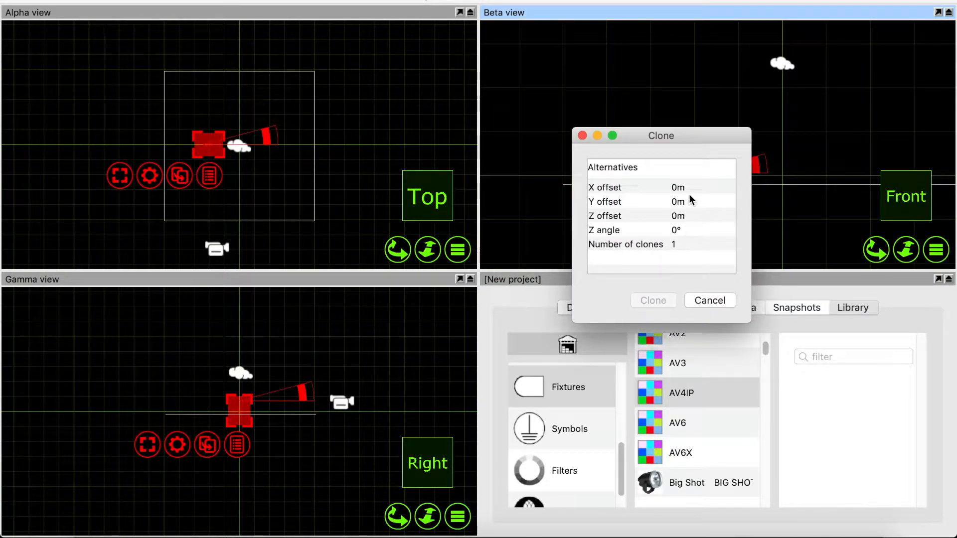
double_click(687, 187)
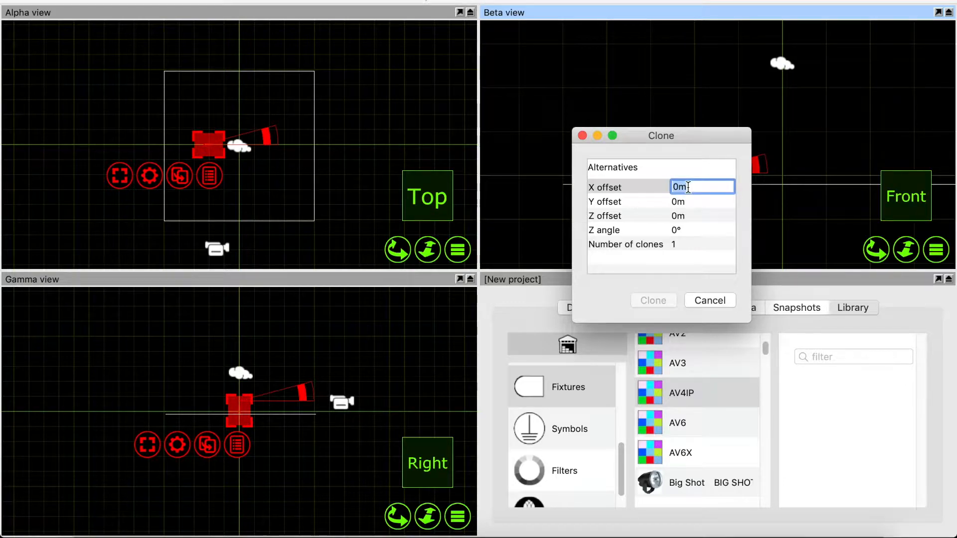
text(0.567)
key(Return)
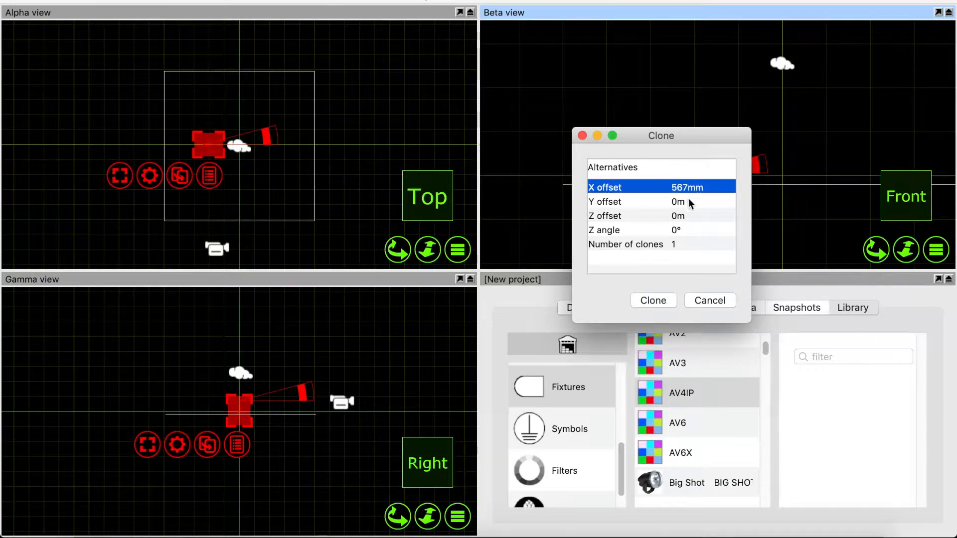
double_click(683, 244)
text(1)
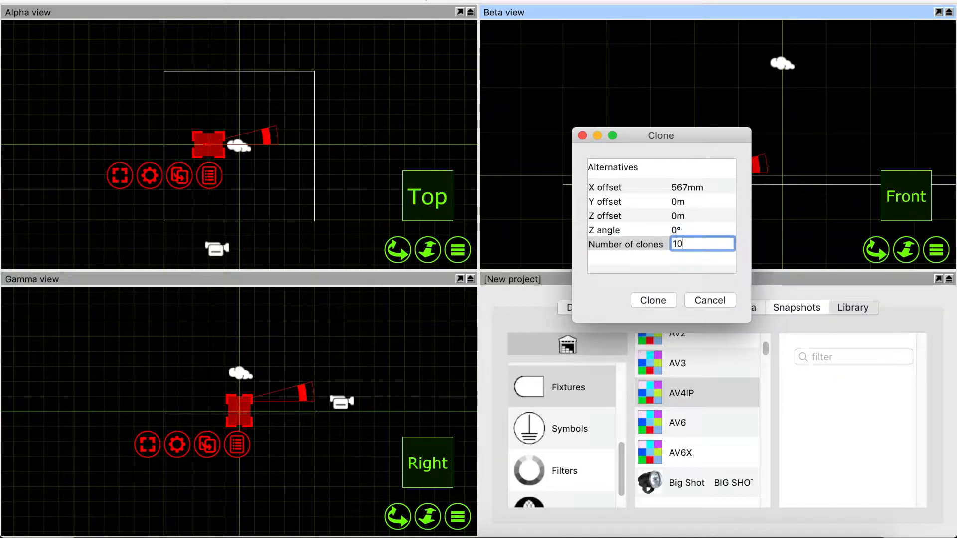
key(Return)
click(662, 304)
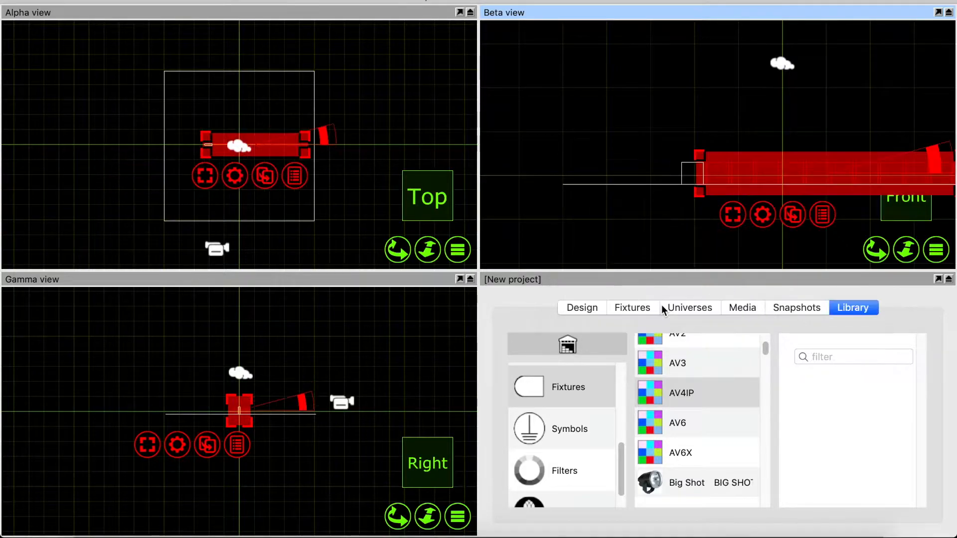
Step: Select the whole panel row and clone it 10 times with an X offset of 0 and a Y offset of 0.567 m
scroll(646, 134, down, 3)
scroll(877, 122, up, 2)
click(590, 149)
mouse_move(629, 150)
mouse_down()
mouse_move(884, 181)
mouse_move(895, 193)
mouse_up()
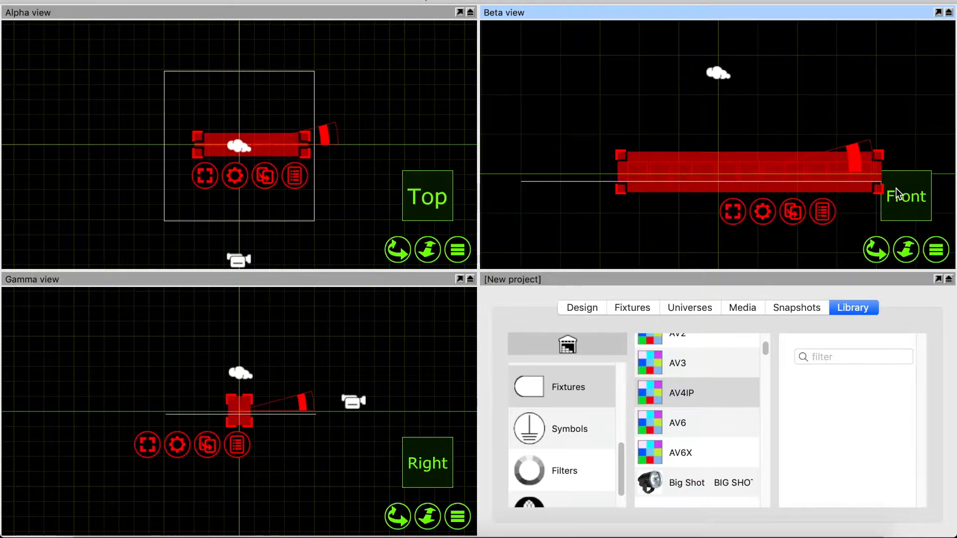
key(super+d)
double_click(901, 154)
text(0)
key(Return)
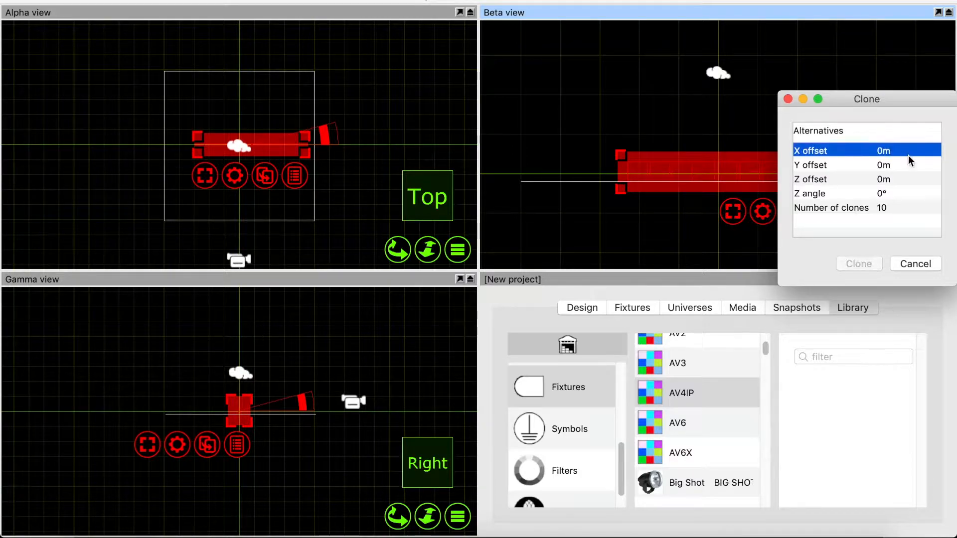
double_click(901, 164)
text(0)
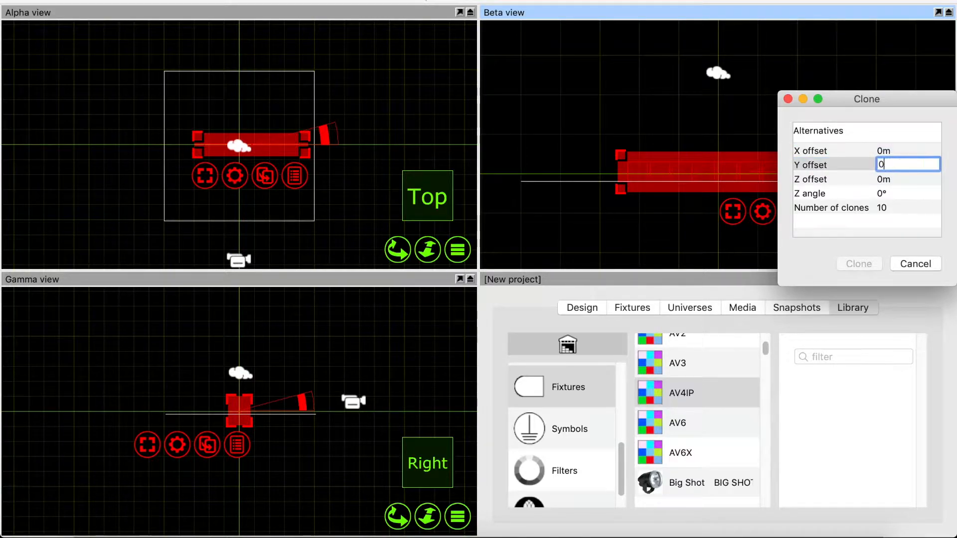
text(.567)
key(Return)
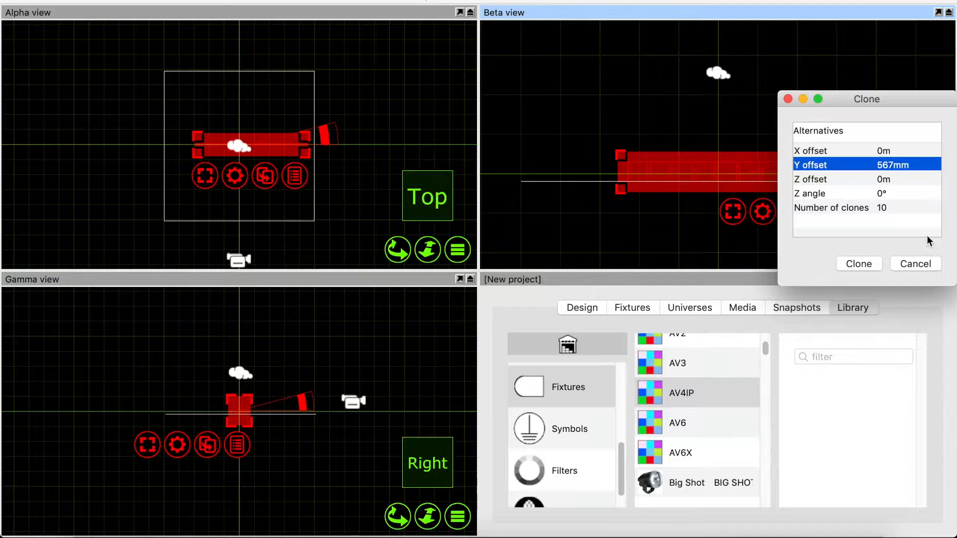
click(867, 267)
click(905, 125)
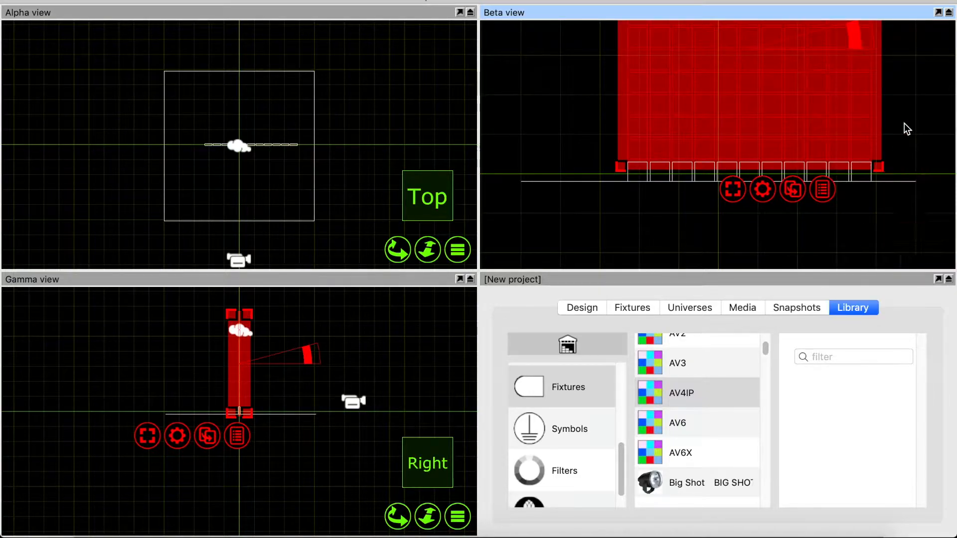
Step: Delete the cloud-shaped atmosphere object in front of the panel grid
scroll(747, 74, down, 3)
scroll(747, 73, down, 6)
scroll(777, 40, up, 4)
scroll(690, 160, down, 5)
scroll(689, 160, up, 3)
scroll(749, 42, up, 5)
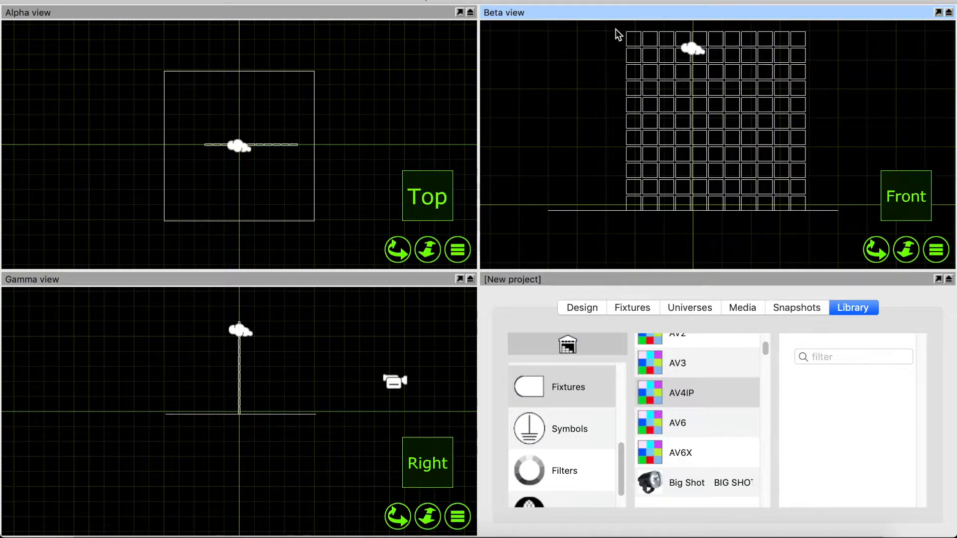
click(690, 49)
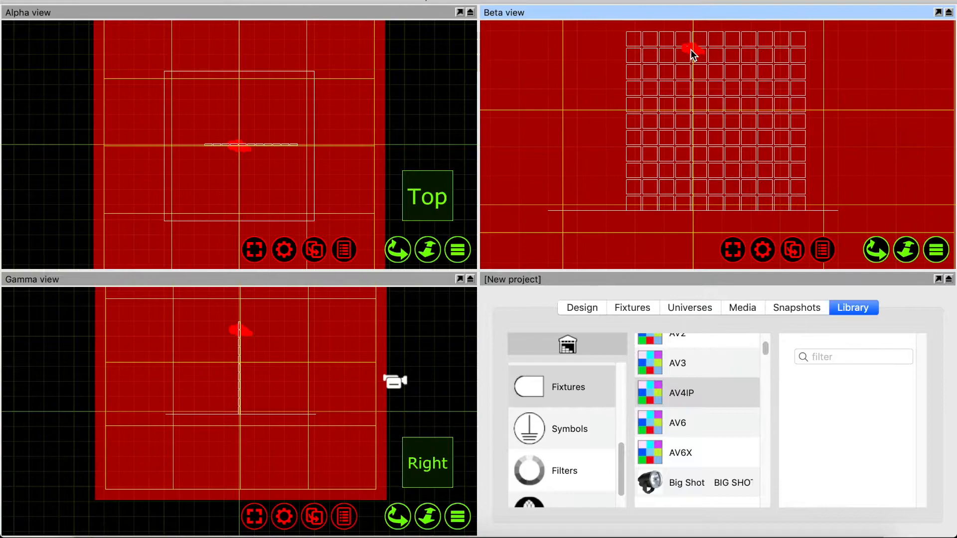
key(Delete)
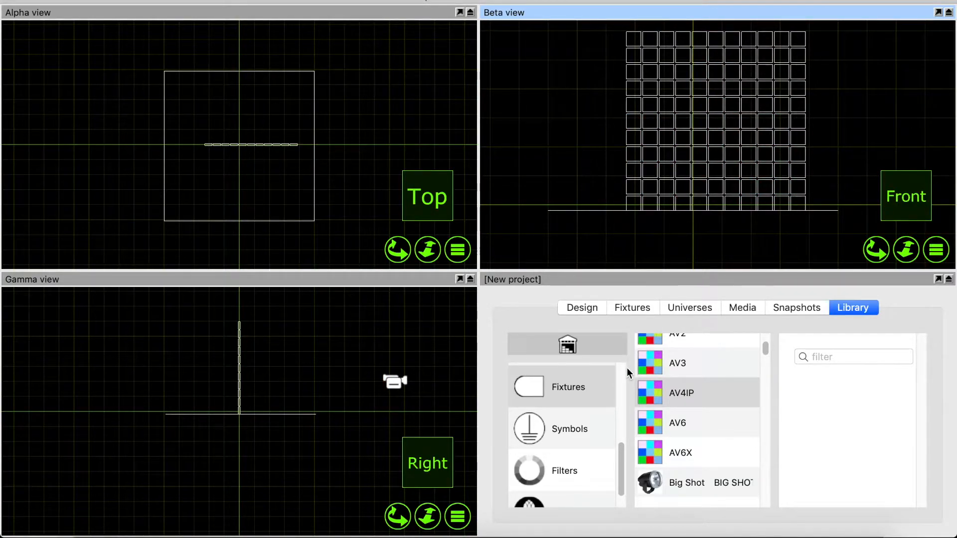
Step: Create a new material in the design settings and name it Video Wall
click(583, 308)
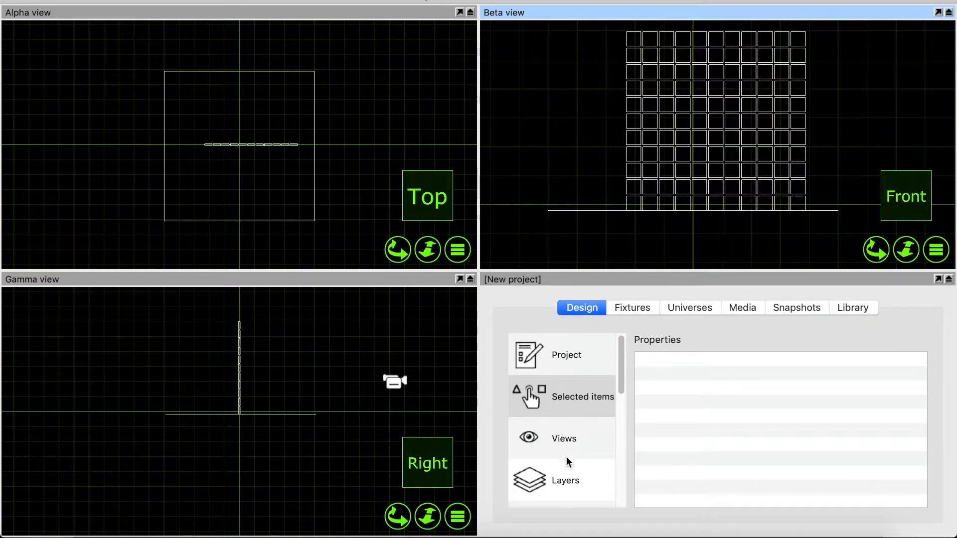
scroll(566, 456, down, 5)
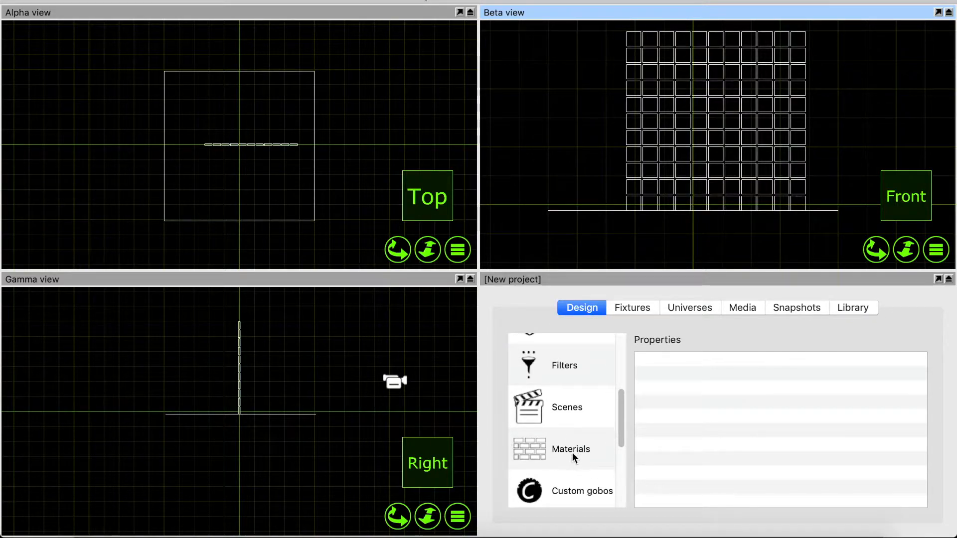
click(572, 455)
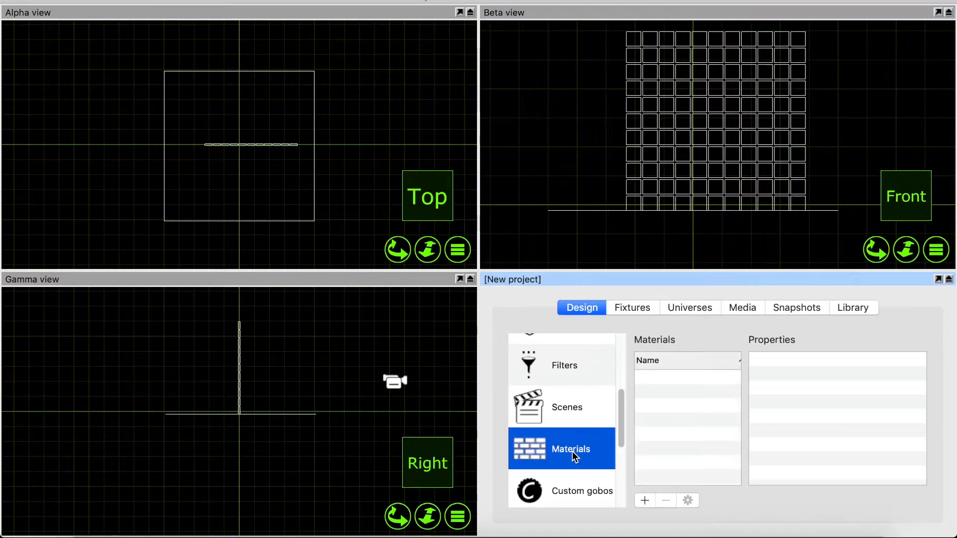
click(647, 498)
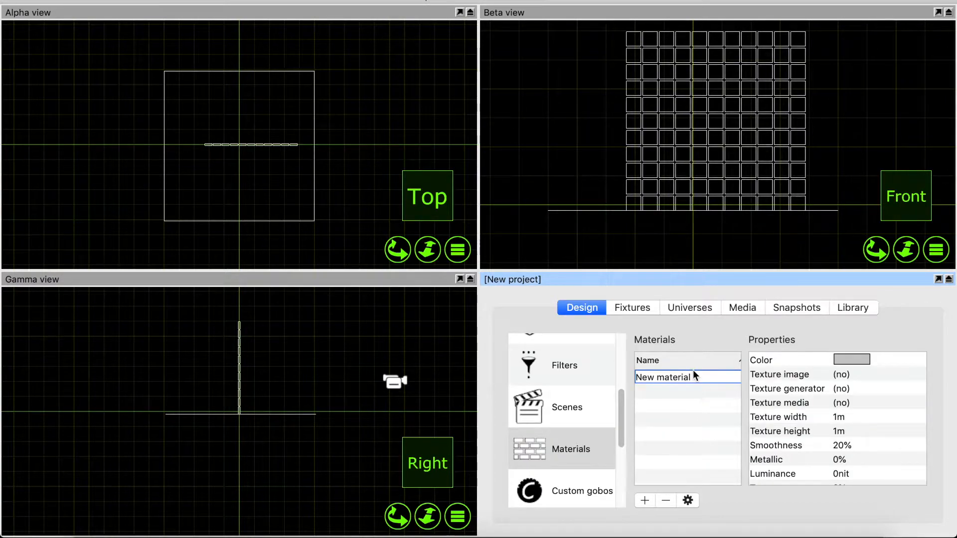
key(super+a)
text(Vi)
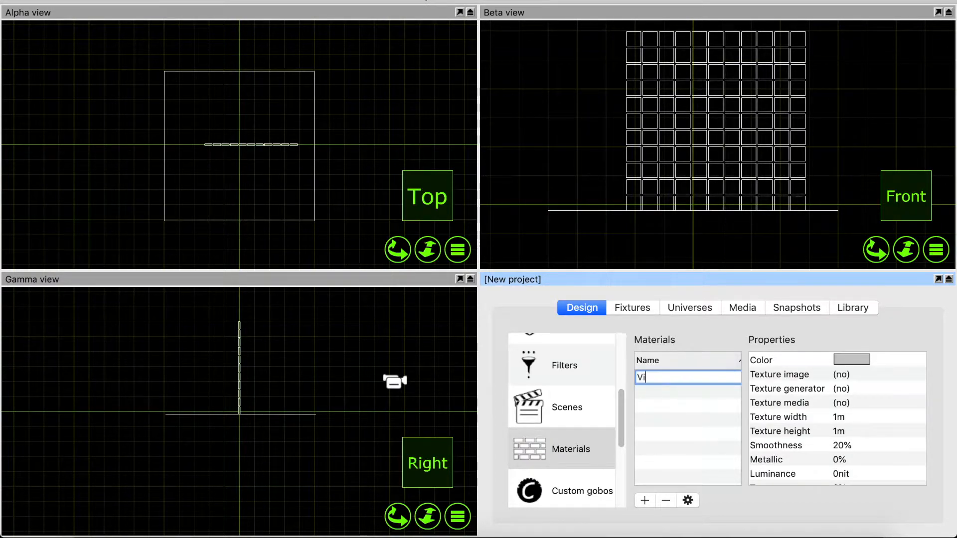
text(deo Wall)
key(Return)
Step: Select the entire panel grid in the front view, apply the Video Wall material to it, and clear the selection
drag(618, 27, 814, 217)
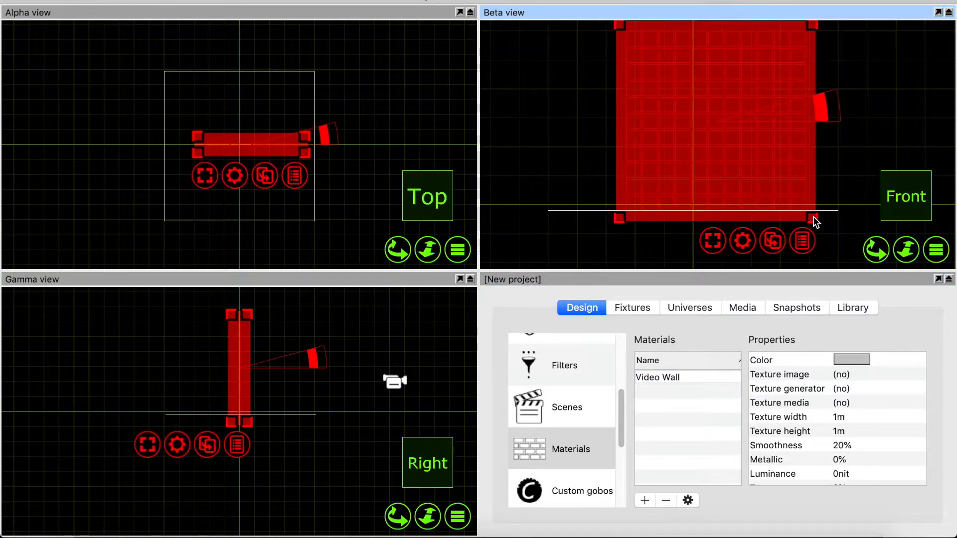
click(666, 383)
drag(665, 383, 693, 195)
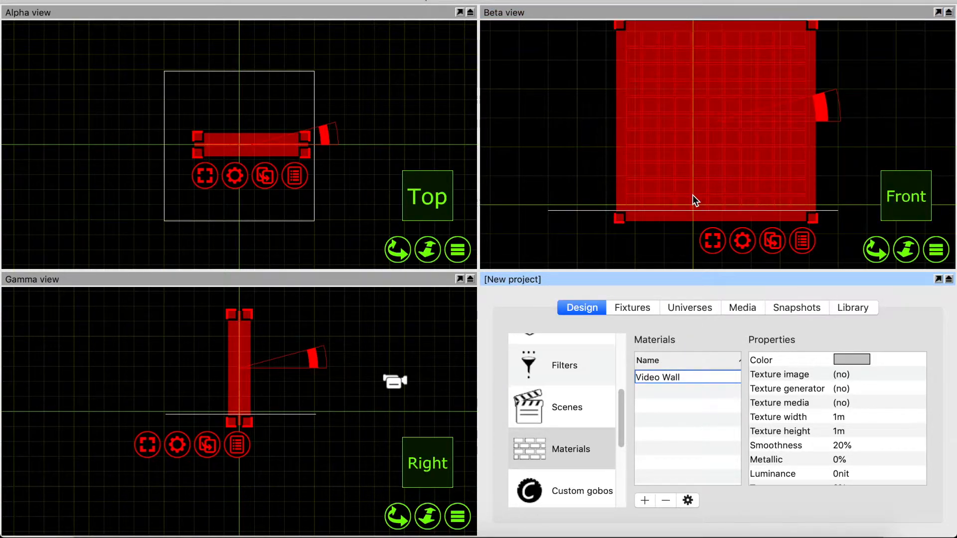
click(588, 181)
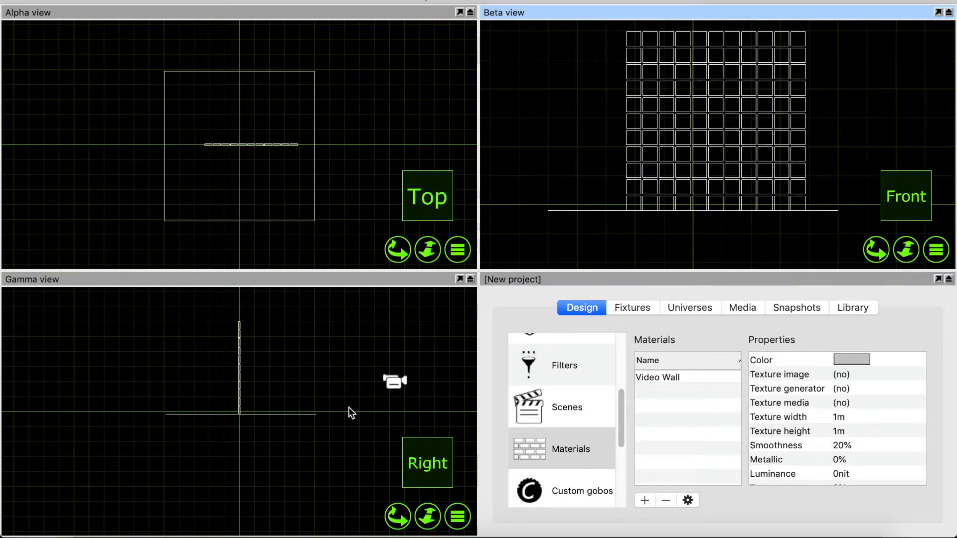
Step: Examine the connectivity options for the network protocols, including their IP address and CITP settings
click(249, 1)
mouse_move(227, 1)
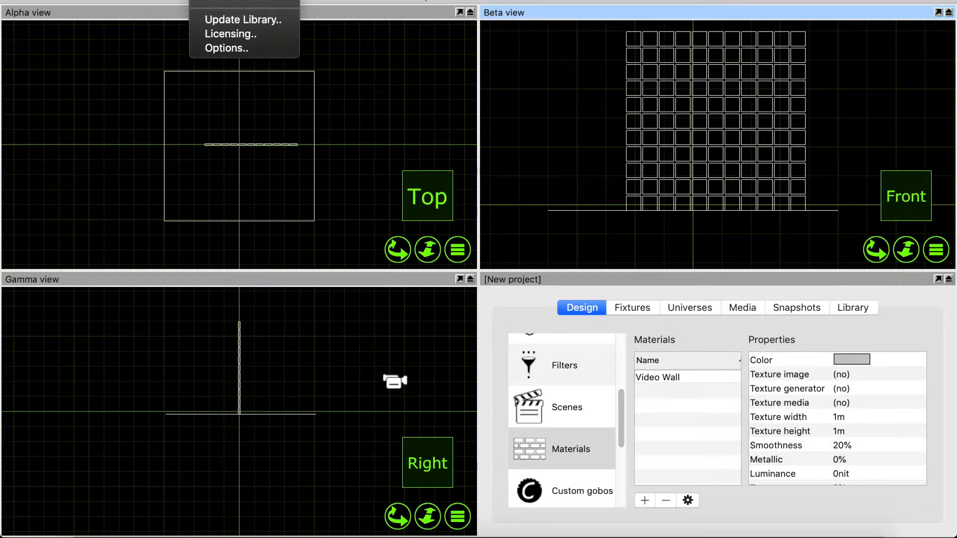
click(230, 47)
click(500, 31)
scroll(502, 188, down, 1)
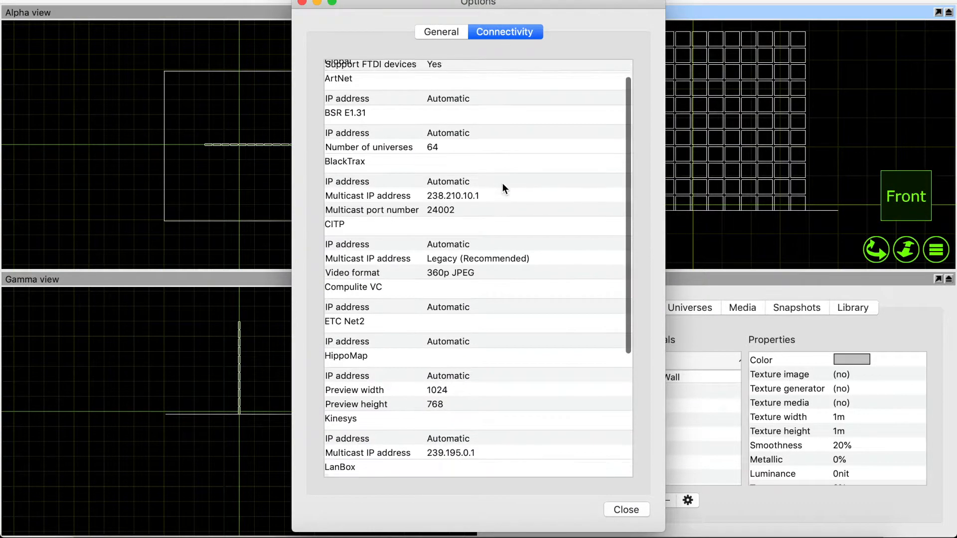
scroll(502, 186, down, 1)
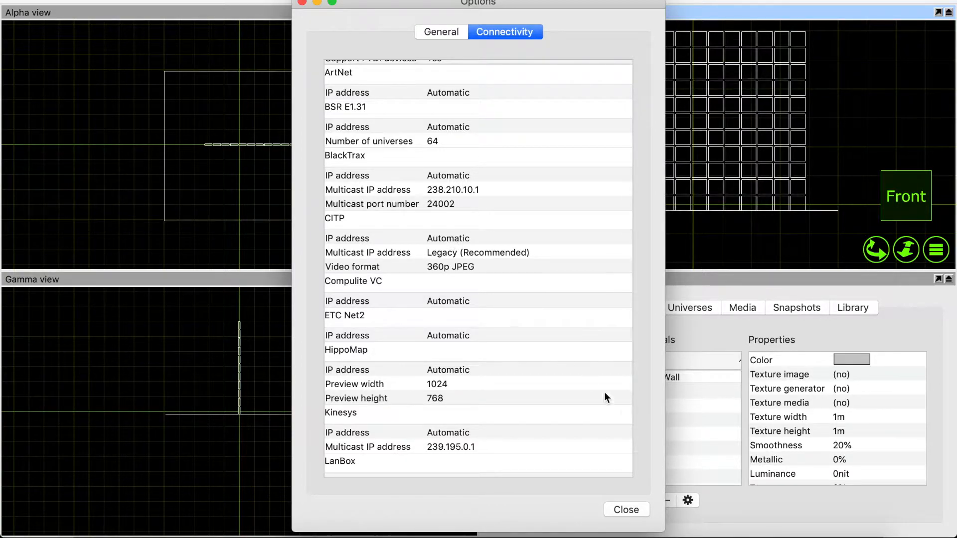
click(642, 510)
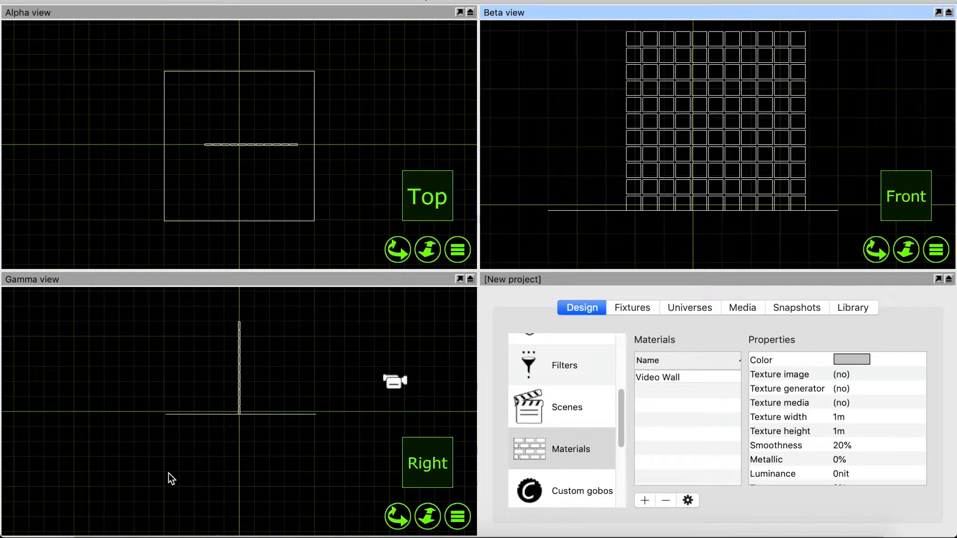
Step: Launch Resolume Arena and turn the system output volume all the way down
click(104, 533)
scroll(256, 379, right, 5)
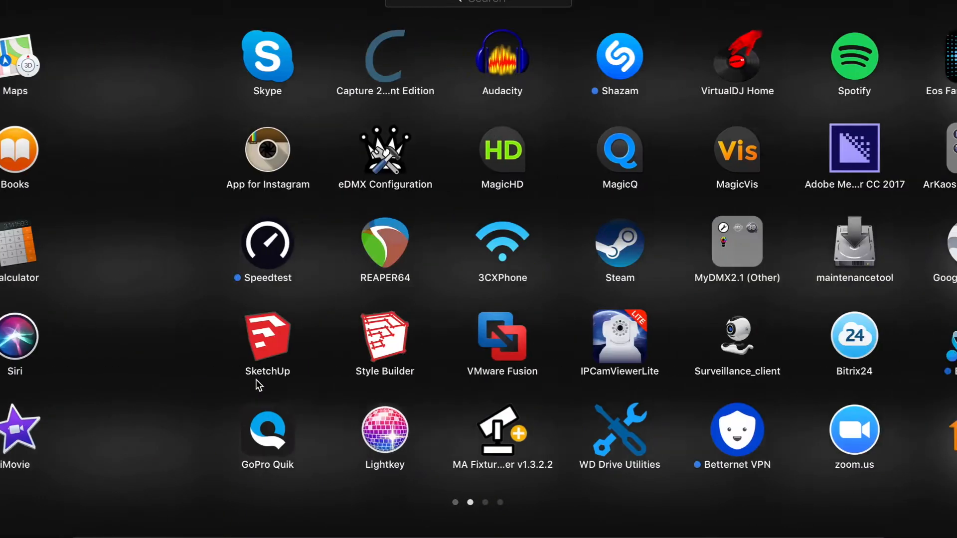
scroll(97, 354, right, 5)
click(124, 330)
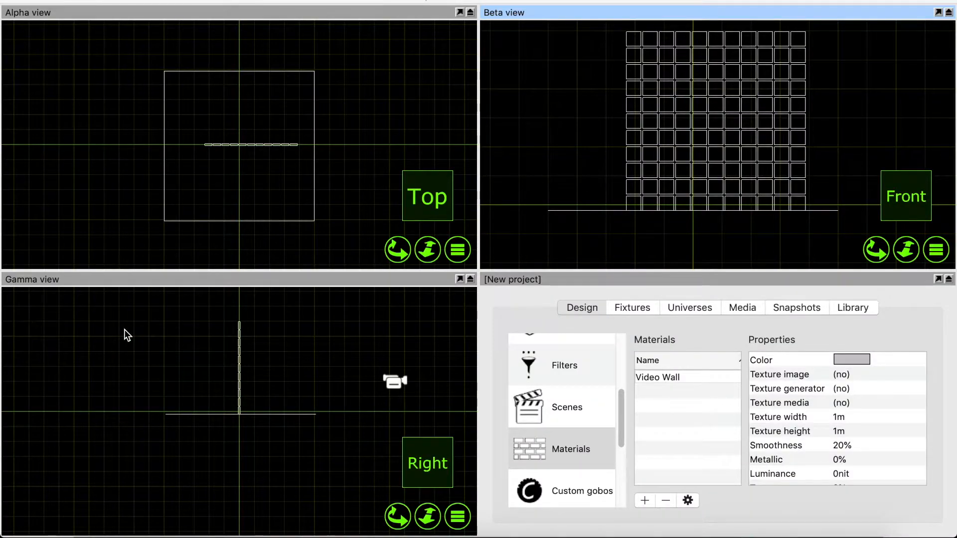
click(622, 0)
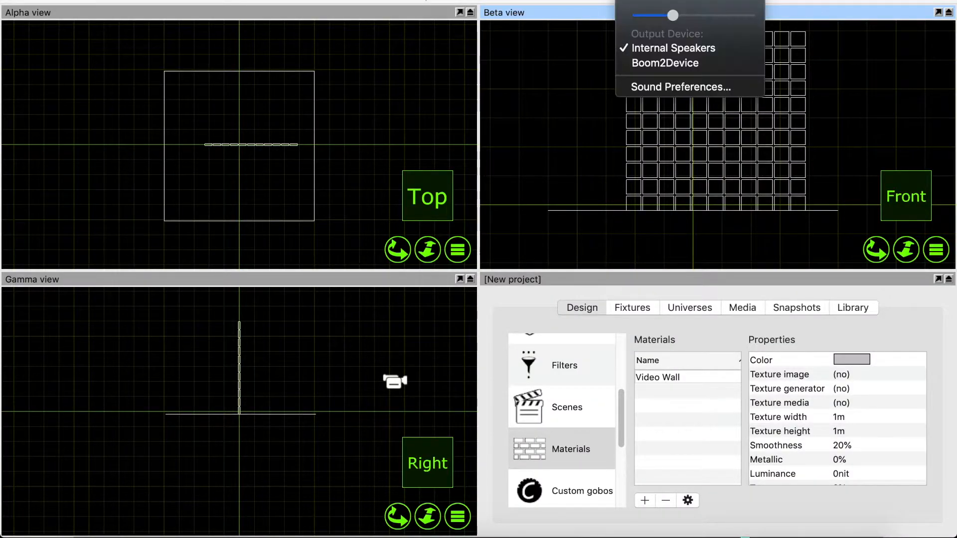
drag(672, 17, 609, 21)
click(498, 7)
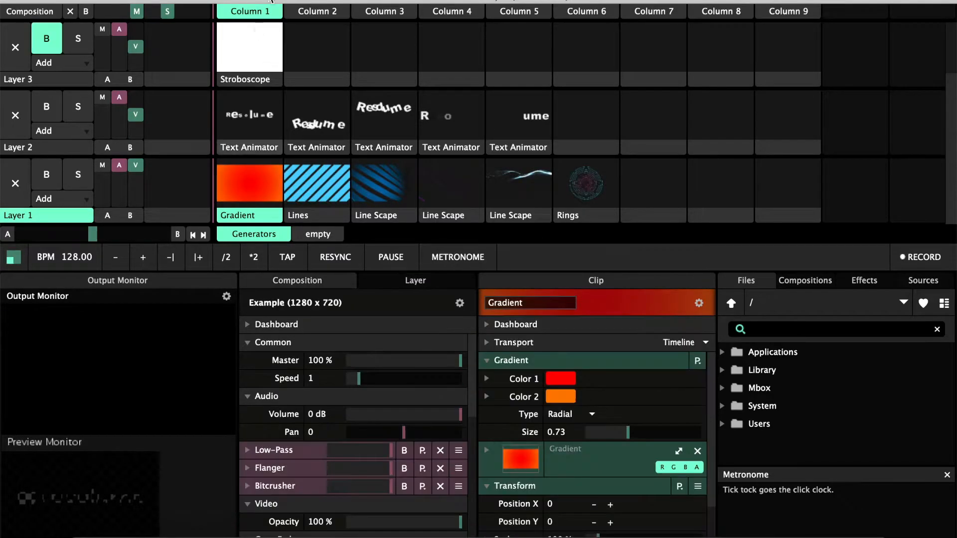
Step: Set the network adapter to Localhost in Arena's DMX preferences and close the preferences
click(53, 5)
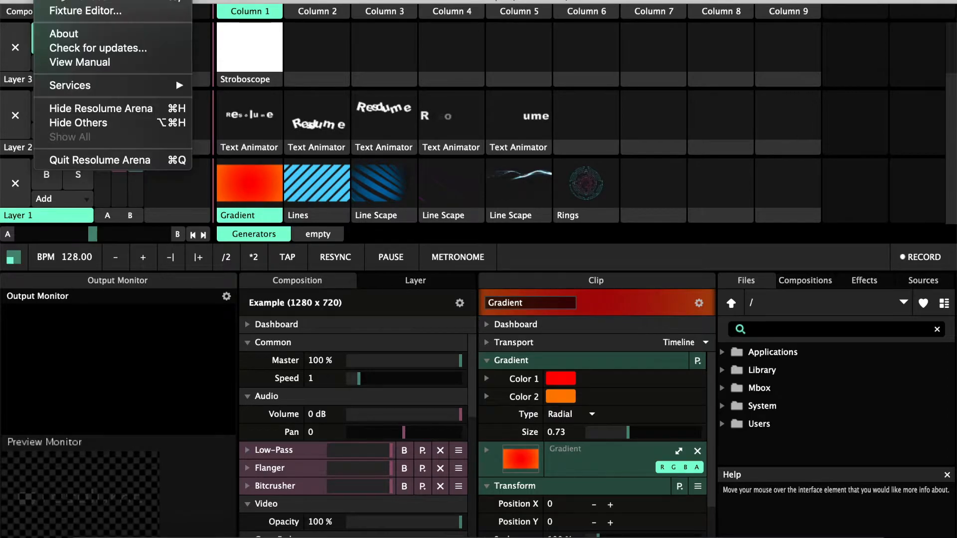
click(69, 6)
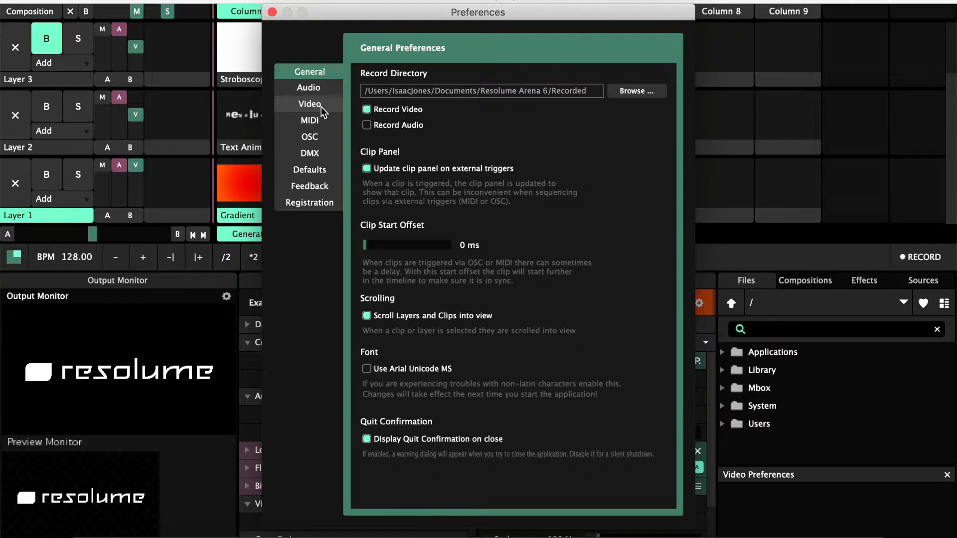
click(320, 106)
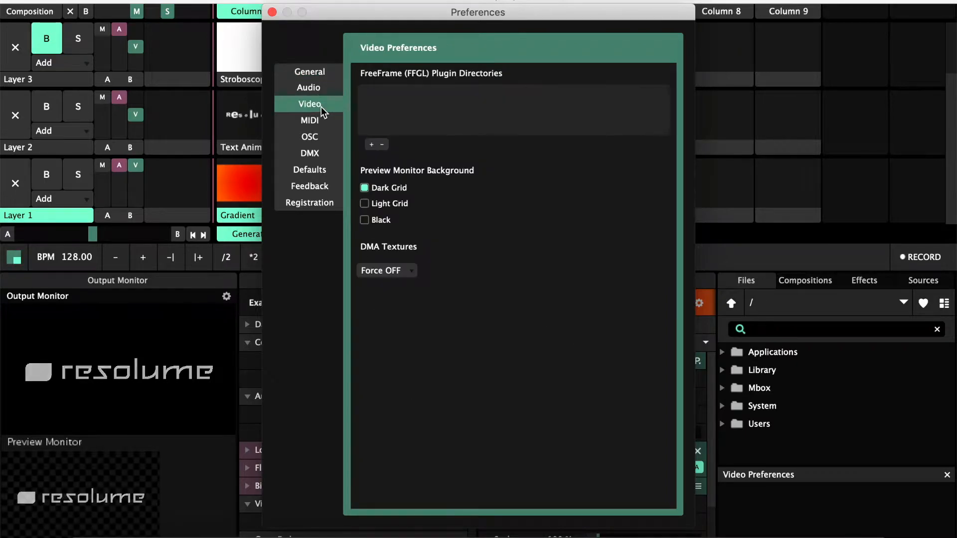
click(321, 155)
click(473, 496)
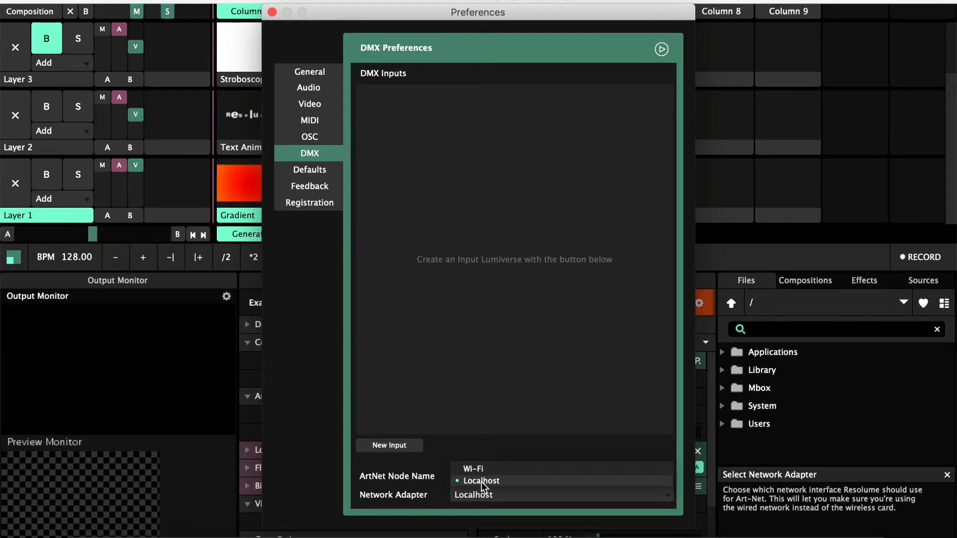
click(482, 481)
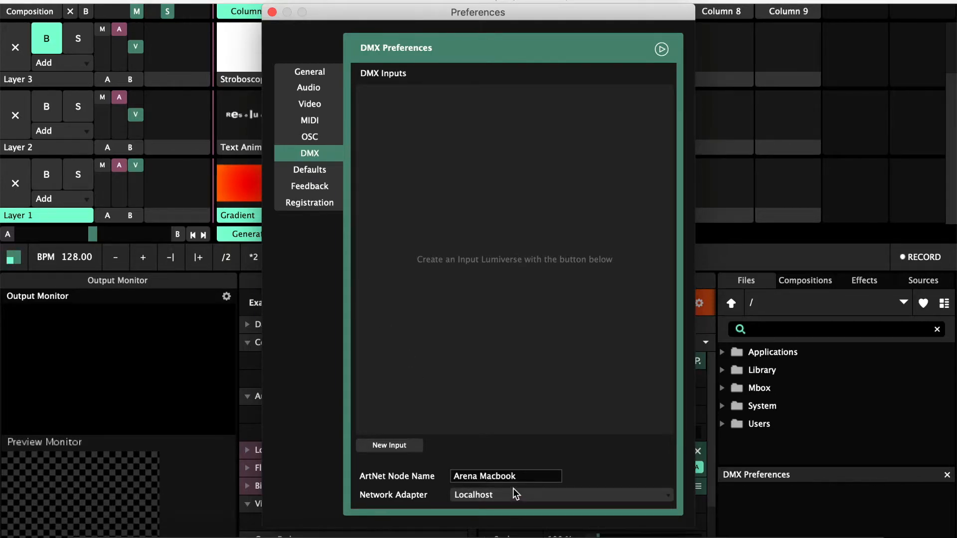
click(272, 11)
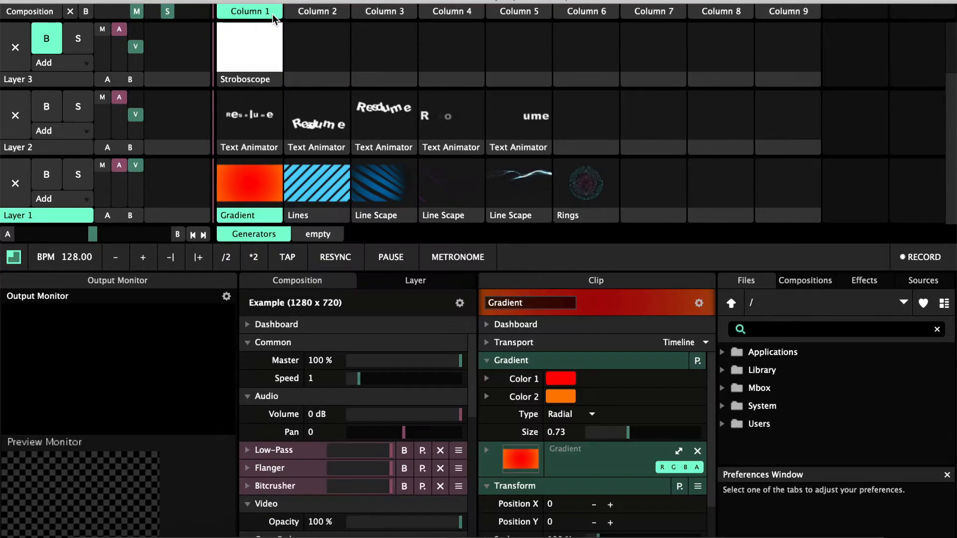
Step: Check the NewTek NDI Servers sources for MACBOOK (Arena - Composition) and inspect the Network streaming (NewTek NDI) output option
click(928, 283)
scroll(811, 377, down, 6)
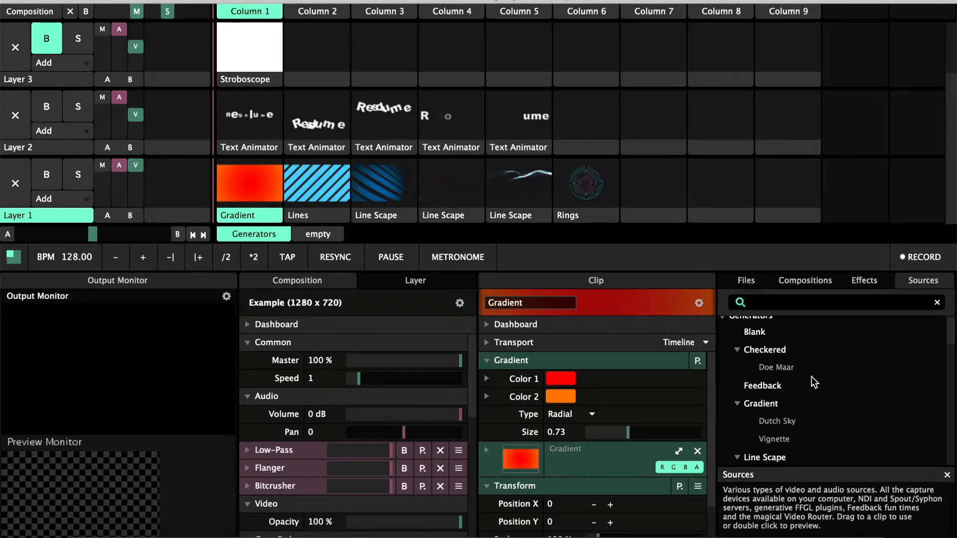
scroll(811, 377, down, 5)
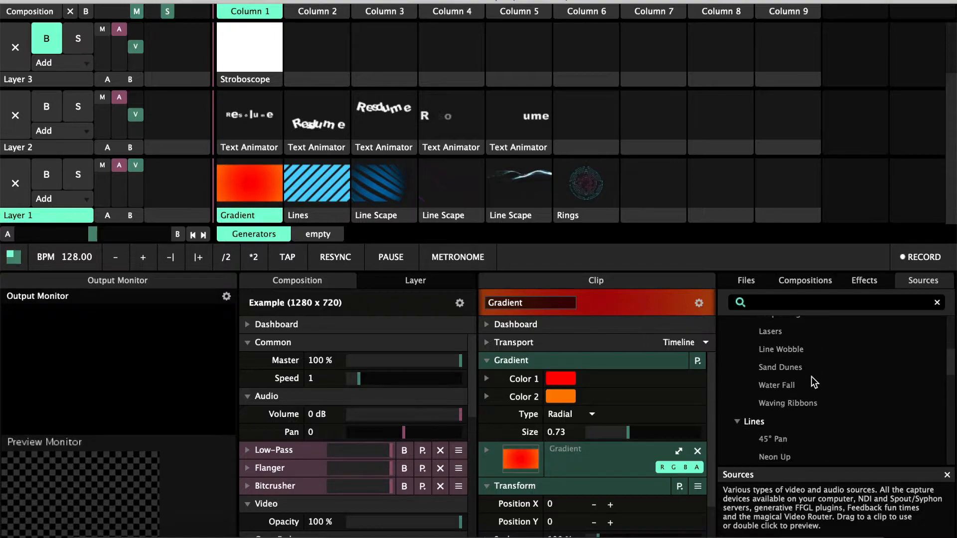
scroll(811, 376, down, 5)
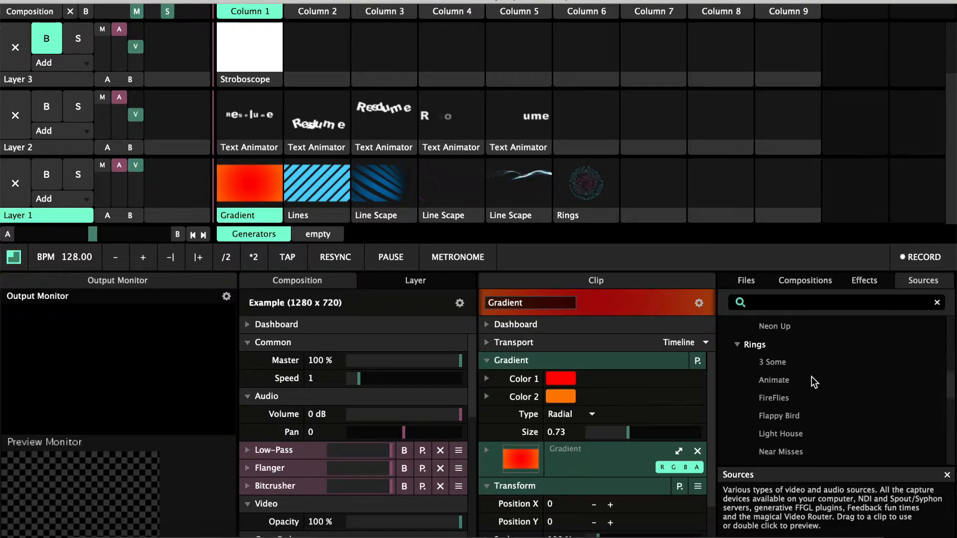
scroll(811, 377, down, 5)
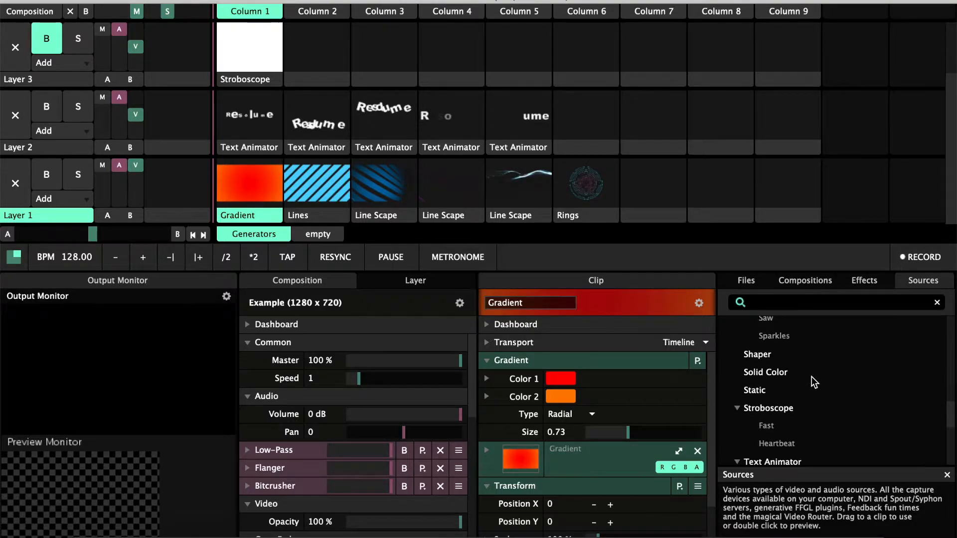
scroll(812, 377, down, 3)
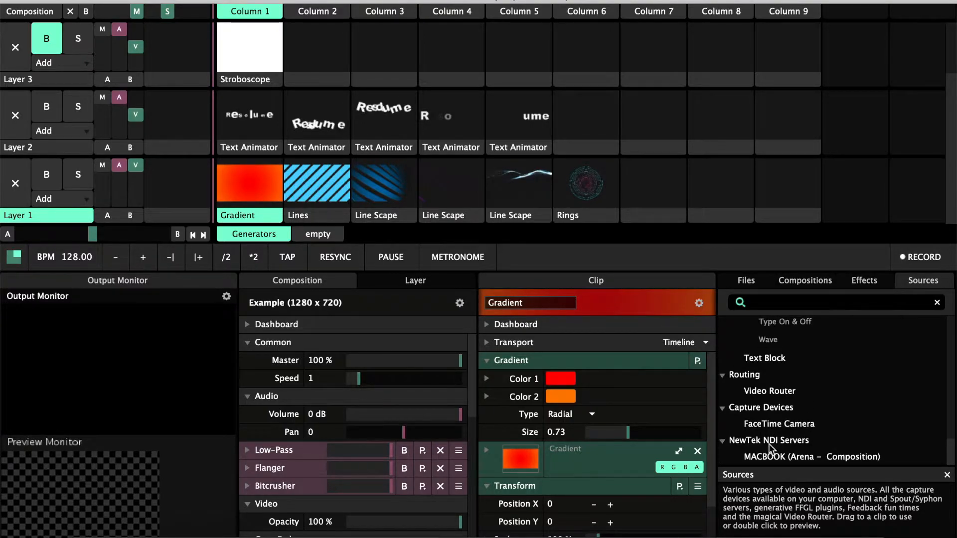
click(789, 458)
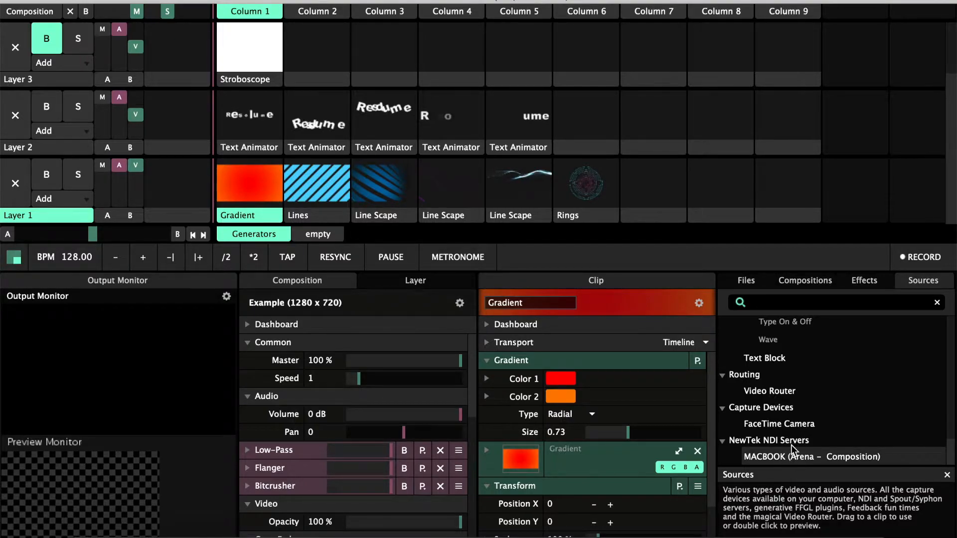
click(786, 436)
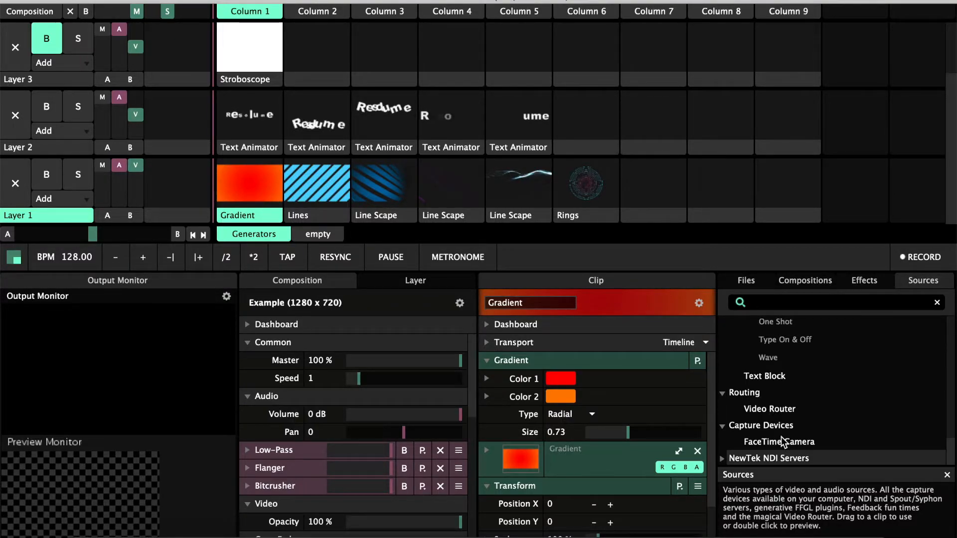
scroll(770, 461, down, 1)
click(776, 459)
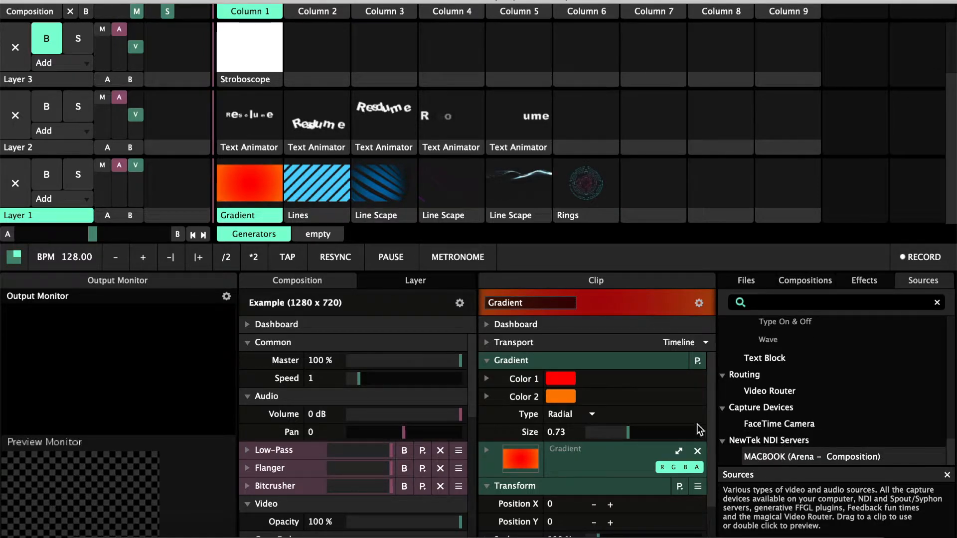
click(380, 0)
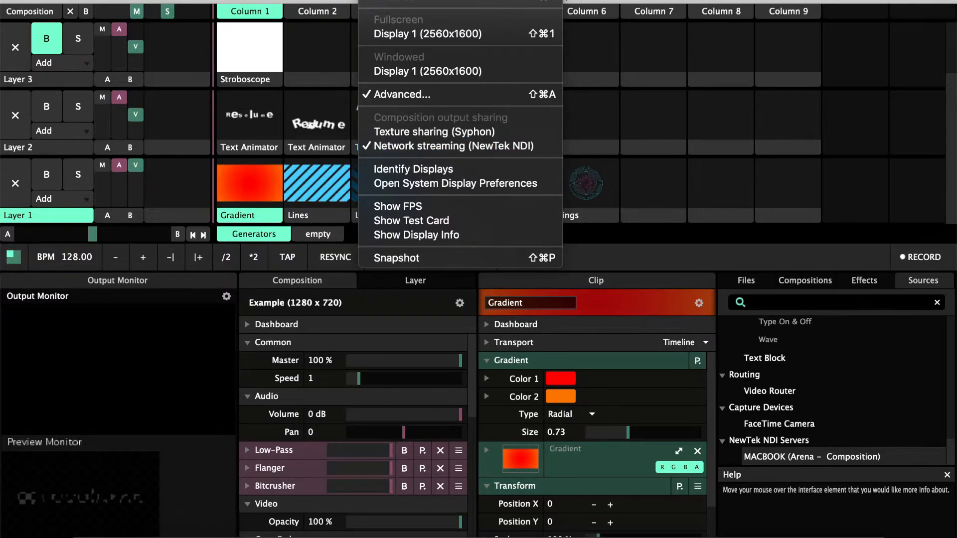
Step: Switch back to Capture, check the incoming NDI media, and set the Video Wall material's texture media to MACBOOK NDI Inputs
click(420, 537)
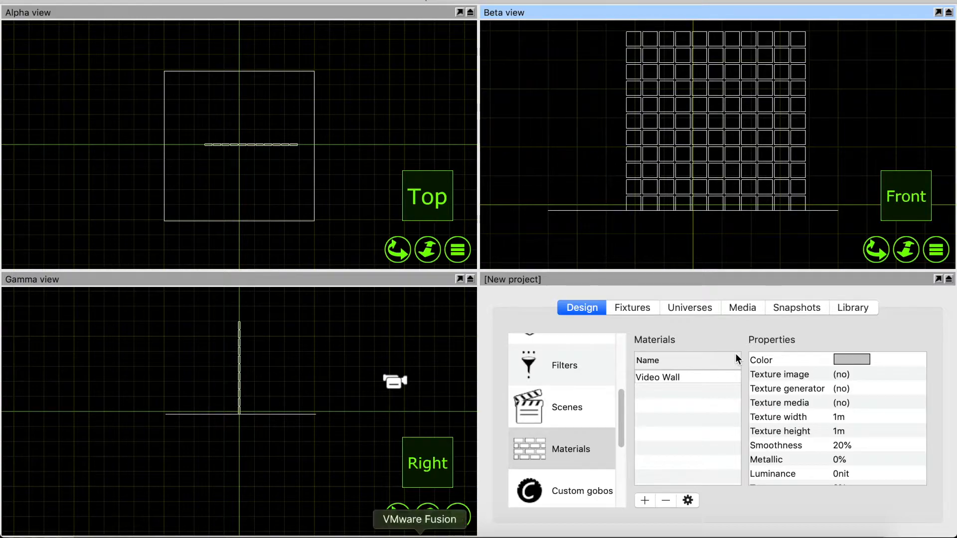
click(750, 308)
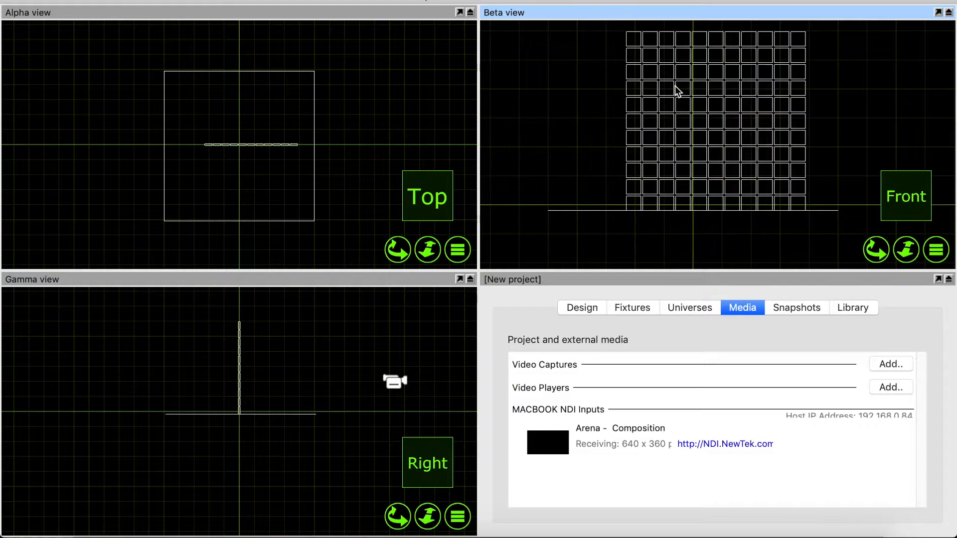
click(588, 310)
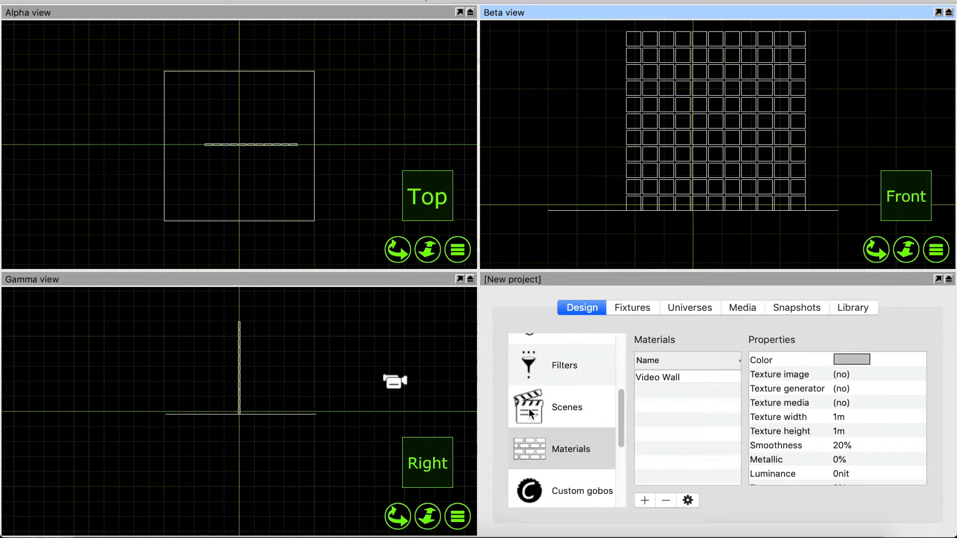
click(851, 403)
click(850, 402)
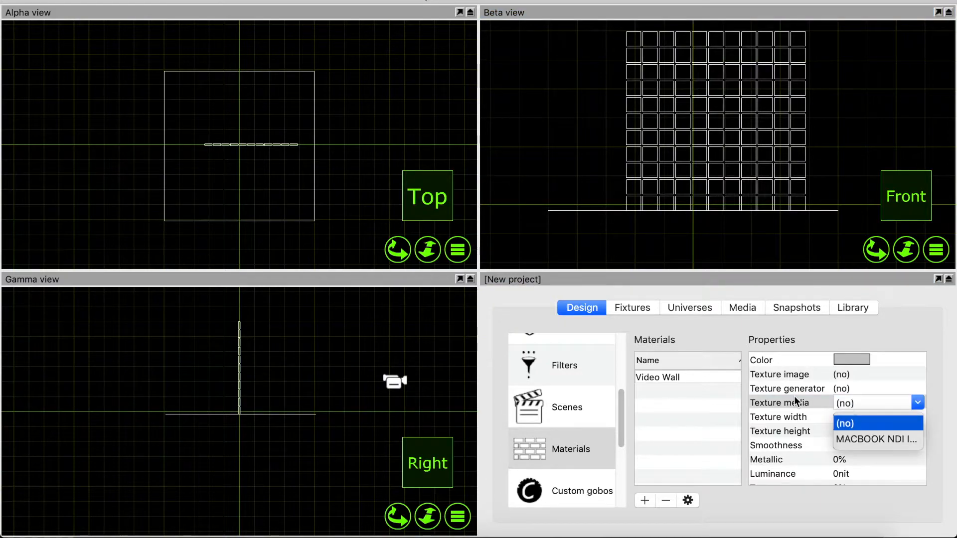
click(881, 439)
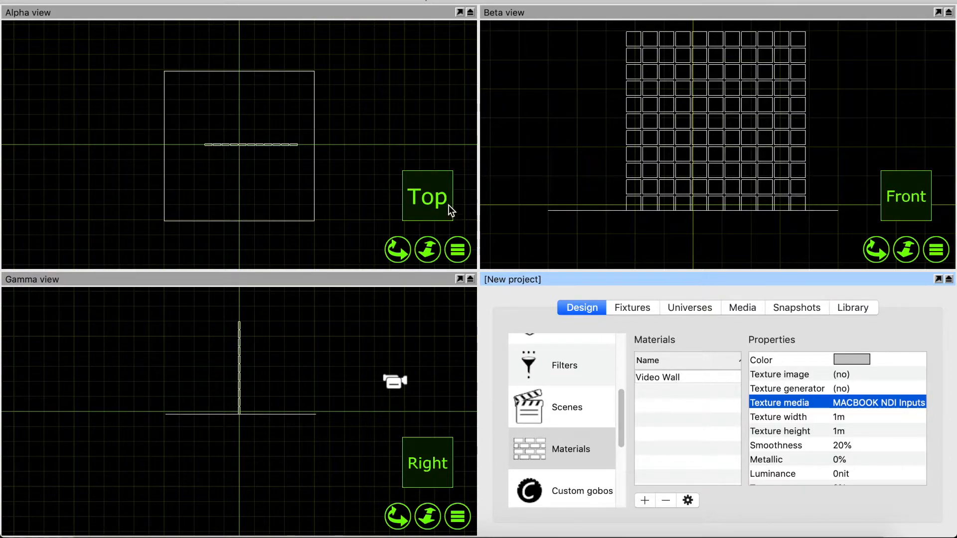
Step: Set the Alpha view to Live rendering and swing its camera to the front
click(457, 249)
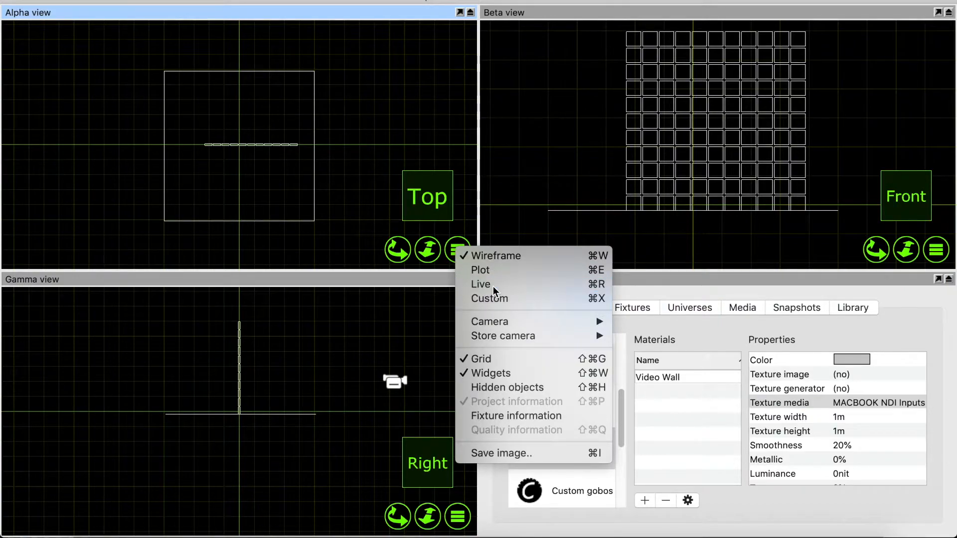
click(492, 286)
click(451, 250)
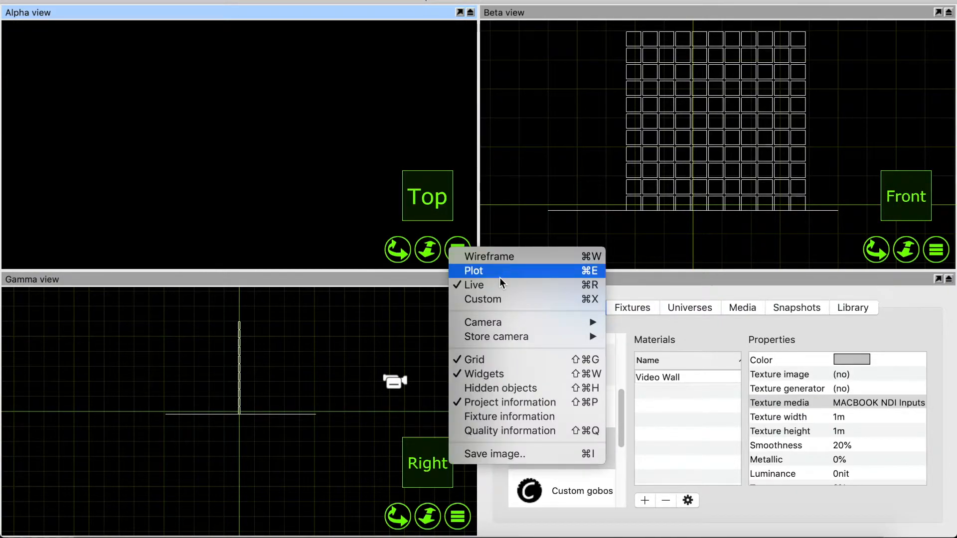
mouse_move(538, 321)
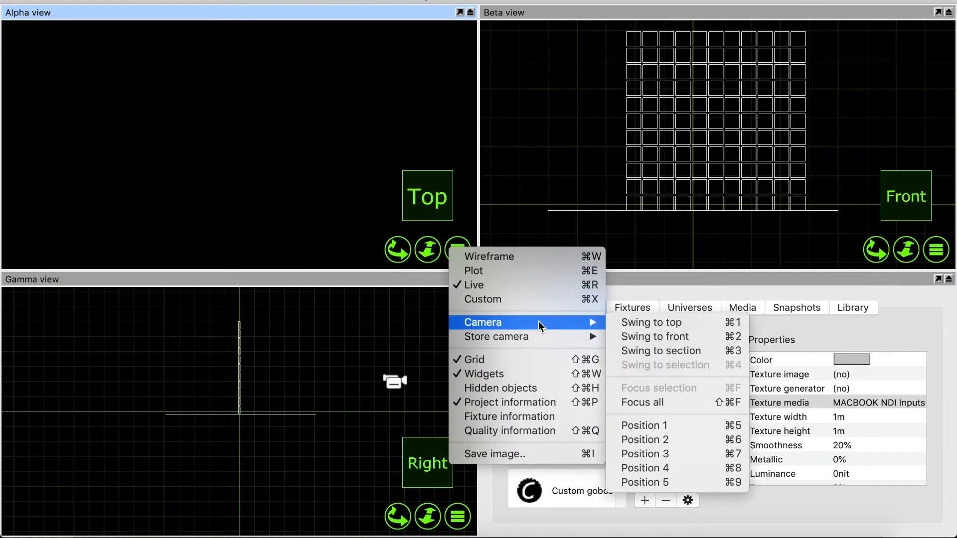
click(644, 334)
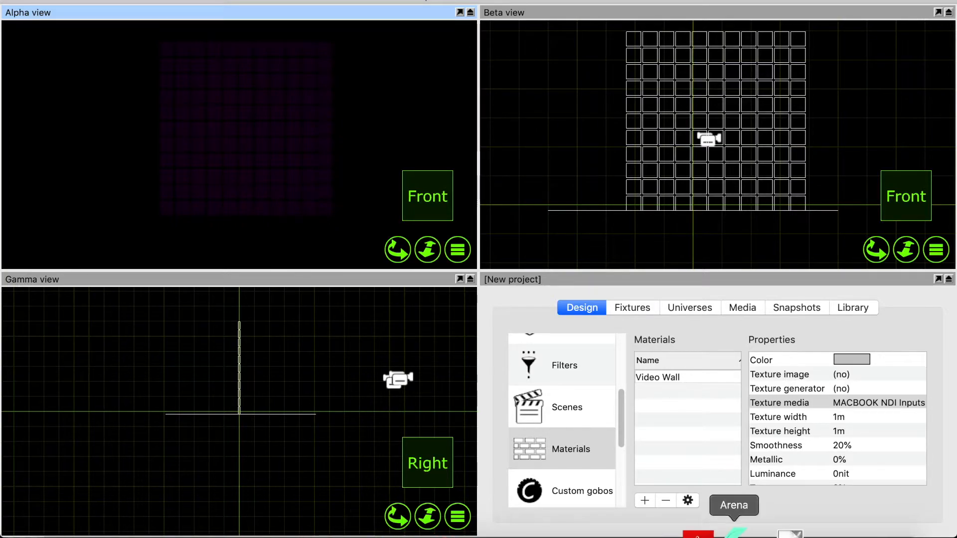
Step: Switch to Arena, turn on Show Test Card for the output, and switch back to Capture
click(732, 532)
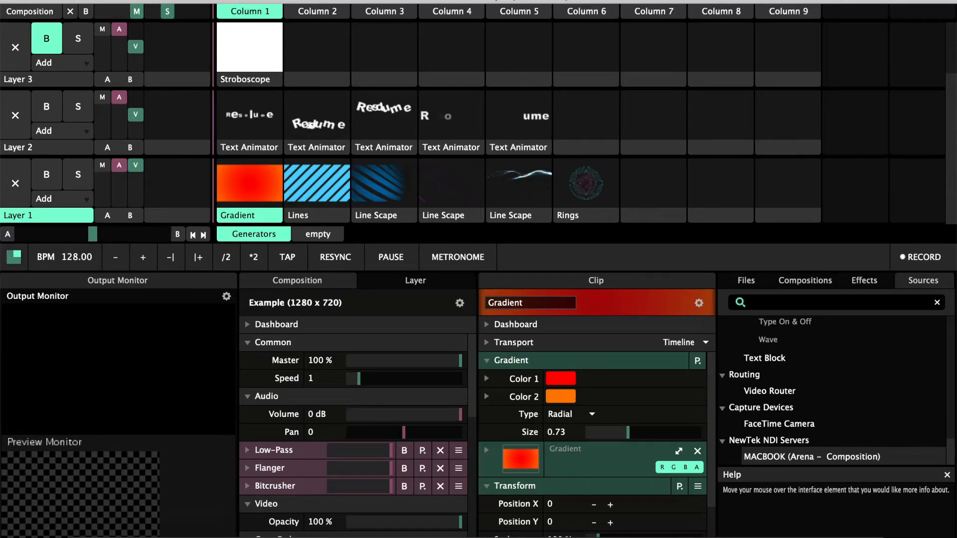
click(378, 1)
click(408, 220)
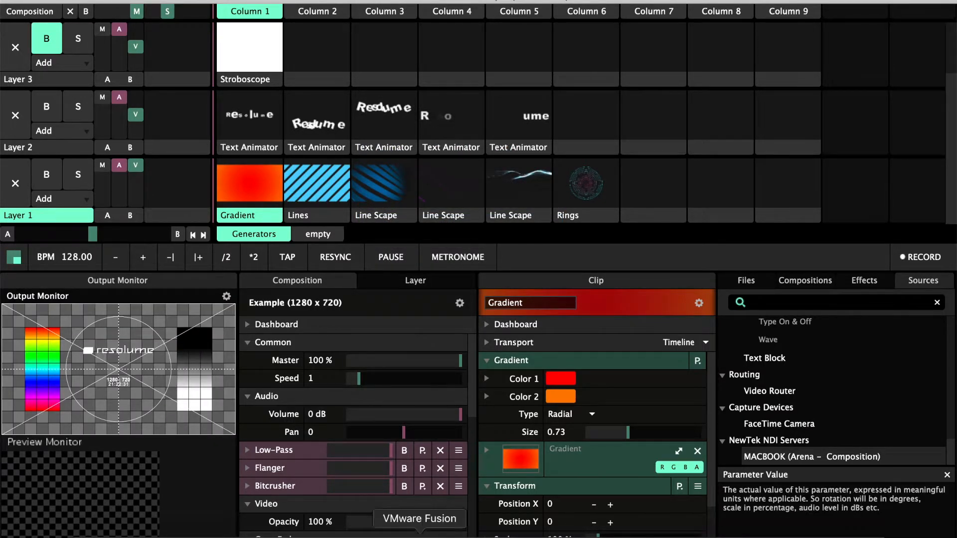
click(391, 531)
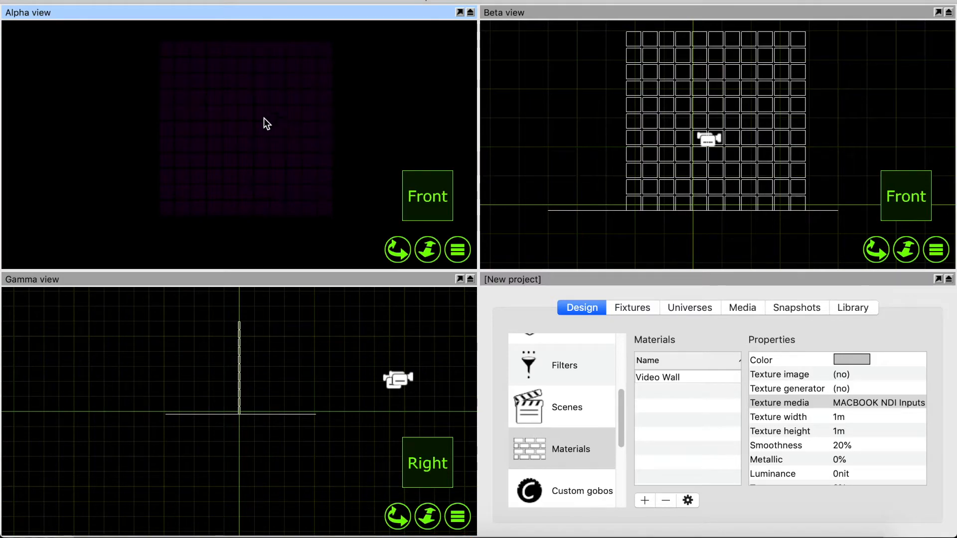
Step: Compare the video wall in the Alpha view with Arena's test card output, then return to Capture
drag(153, 41, 348, 223)
drag(670, 388, 320, 196)
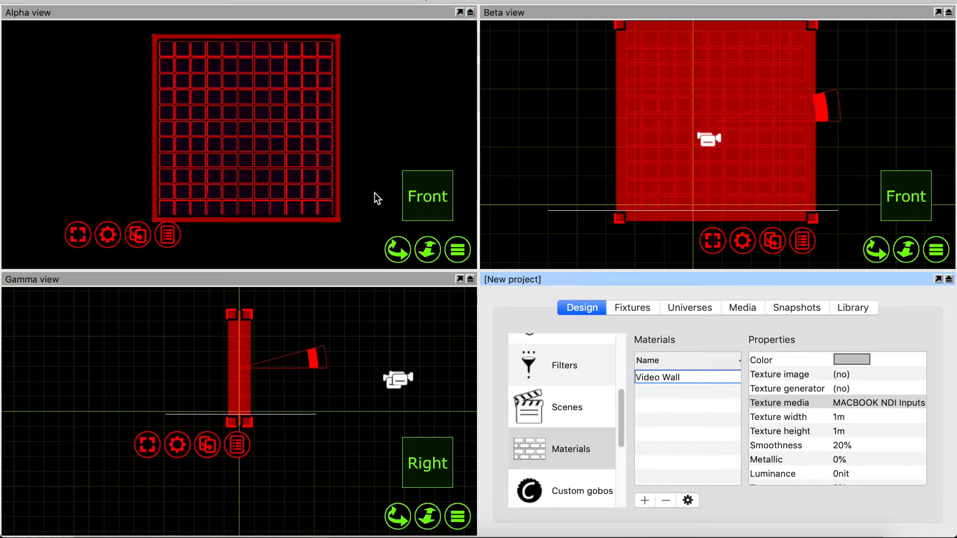
click(388, 196)
mouse_move(444, 536)
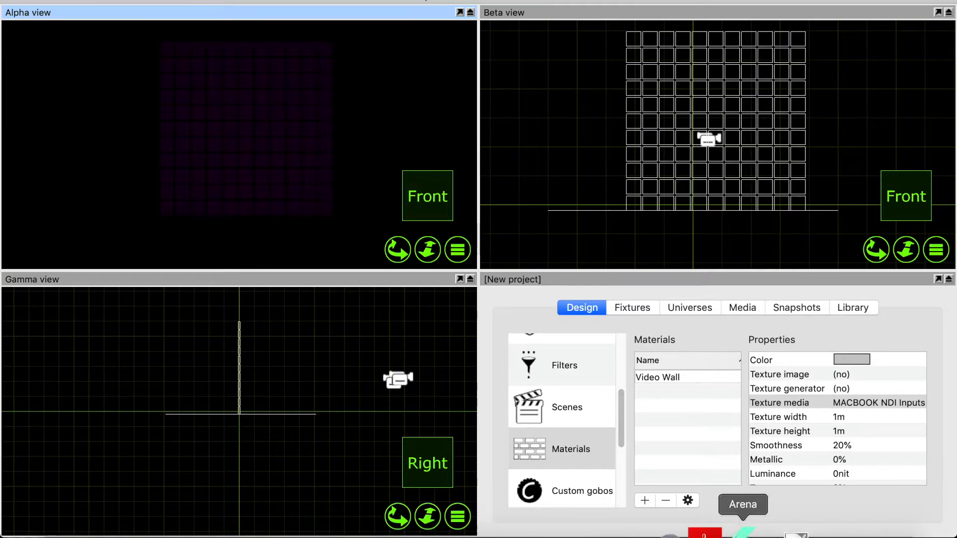
click(743, 532)
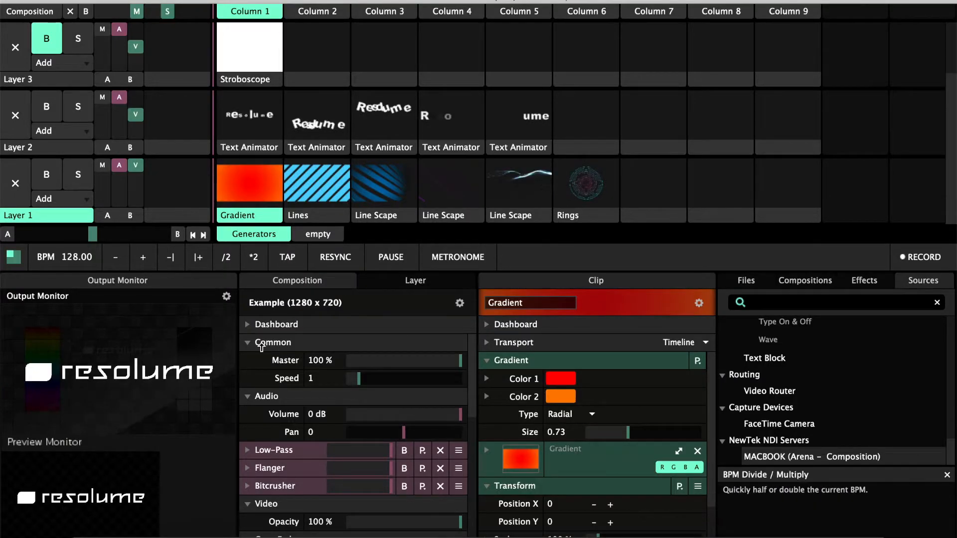
mouse_move(468, 536)
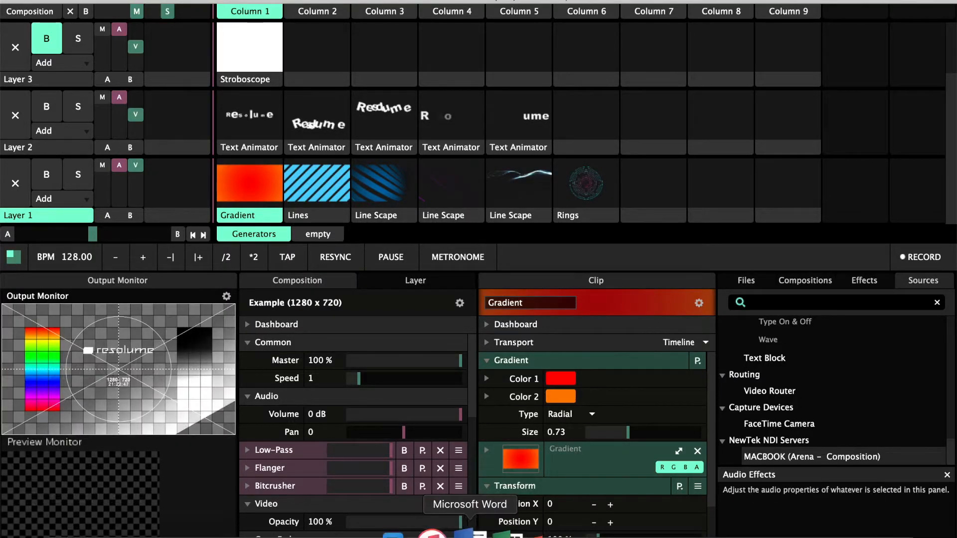
click(394, 533)
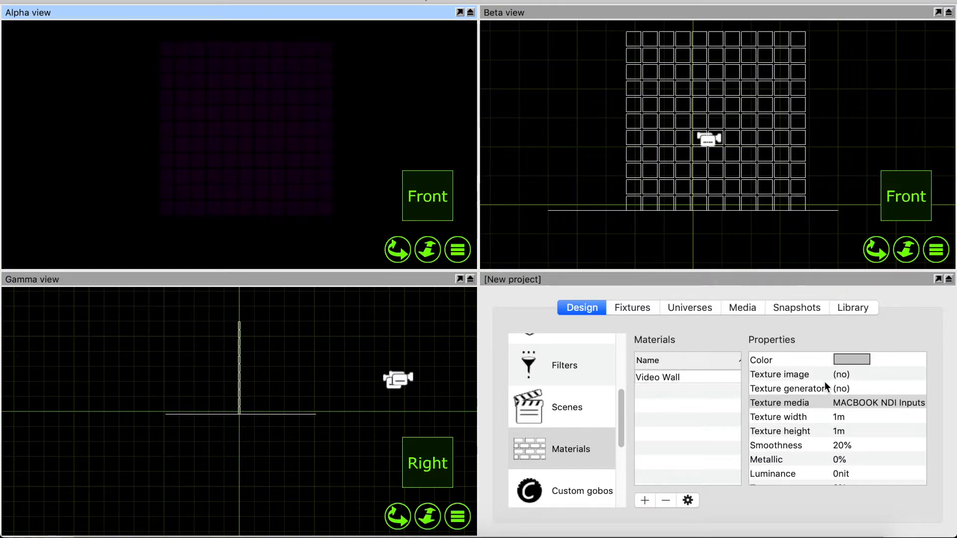
Step: Select all the wall's panels and start mapping the material in the Beta front view
drag(158, 40, 345, 225)
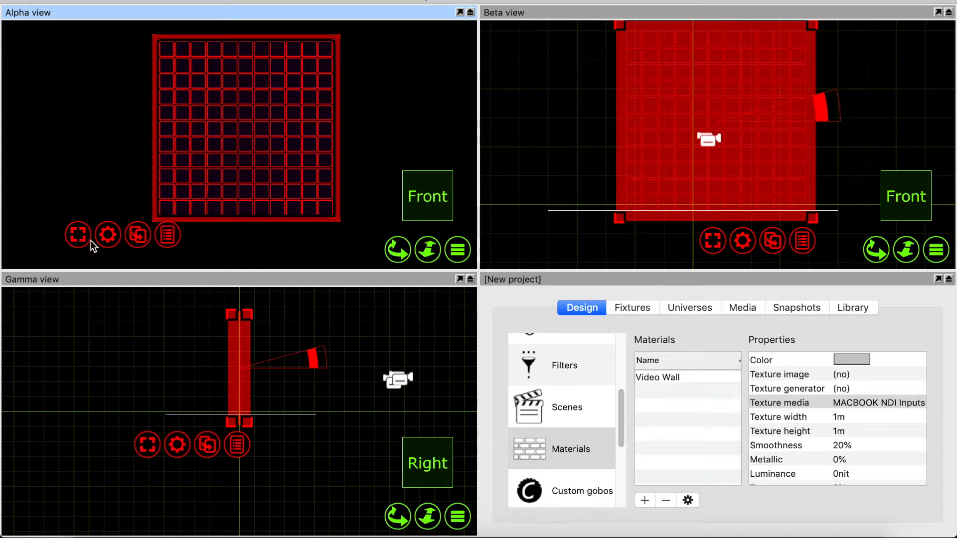
click(107, 239)
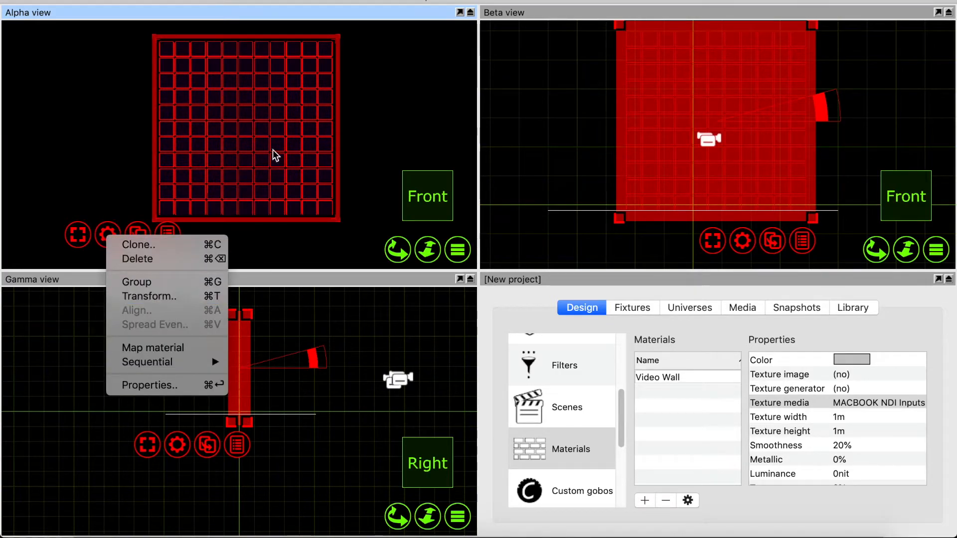
click(748, 240)
click(747, 241)
click(799, 344)
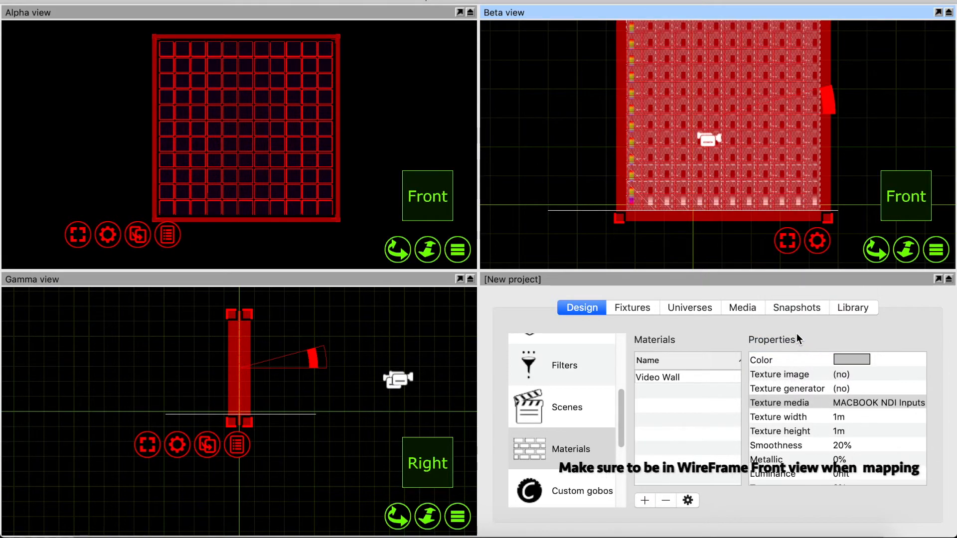
Step: Spread the mapped texture as a single image across the whole wall, then finish mapping and deselect the panels
click(820, 242)
click(844, 246)
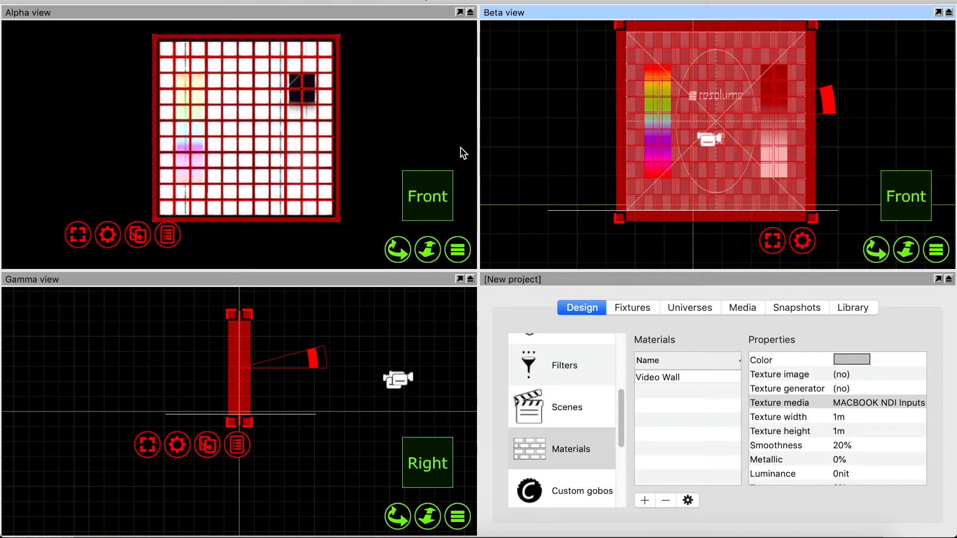
click(801, 242)
click(798, 246)
click(427, 143)
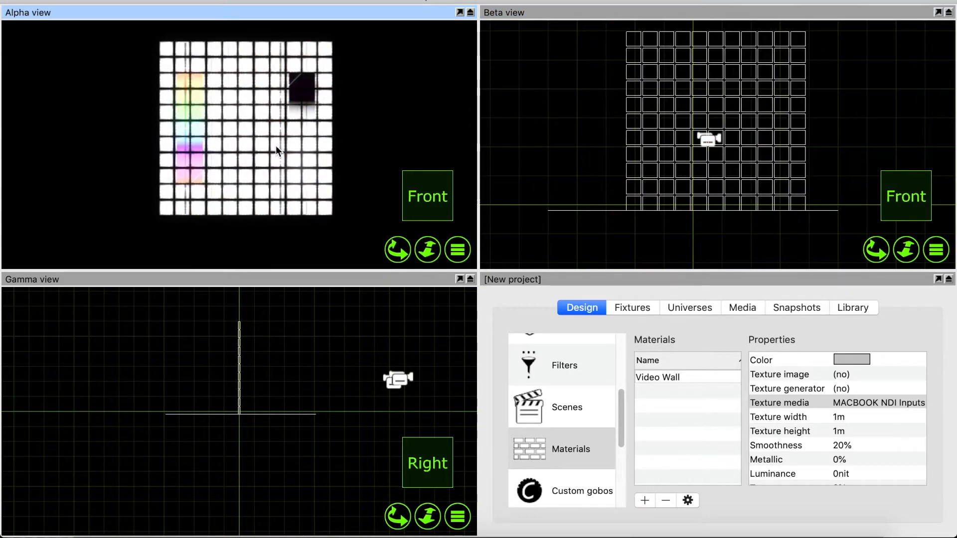
Step: Lower the composition's master level to 8.52% in Arena and switch back to Capture to check the wall
click(740, 529)
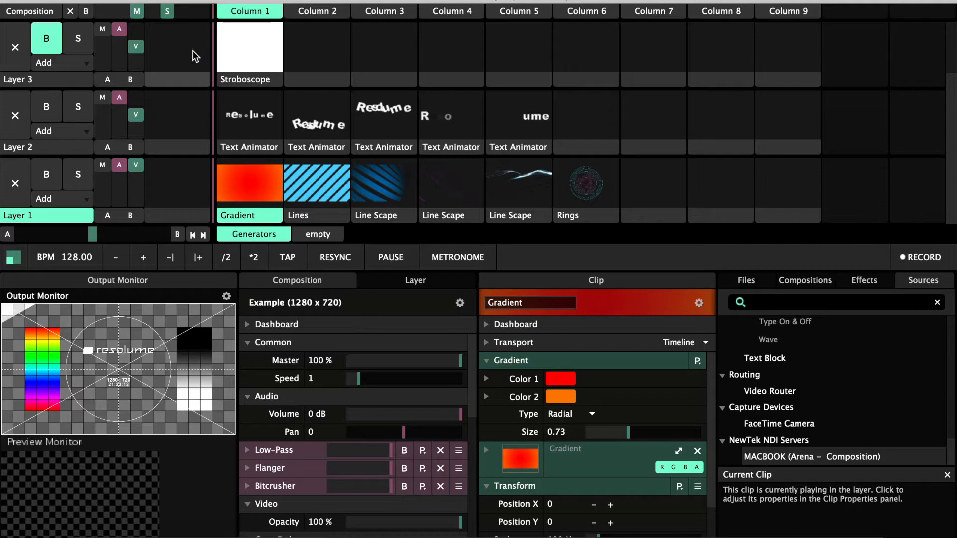
drag(119, 11, 104, 14)
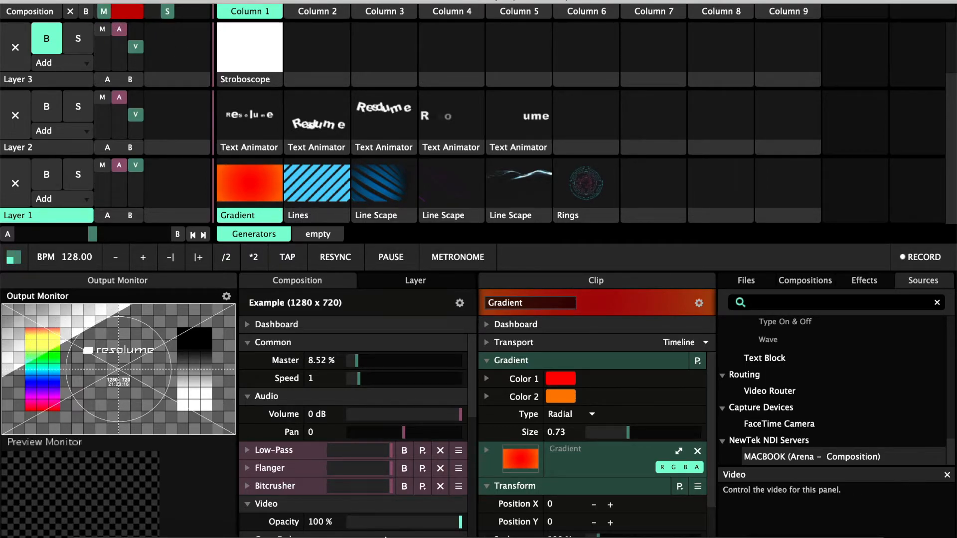
click(399, 511)
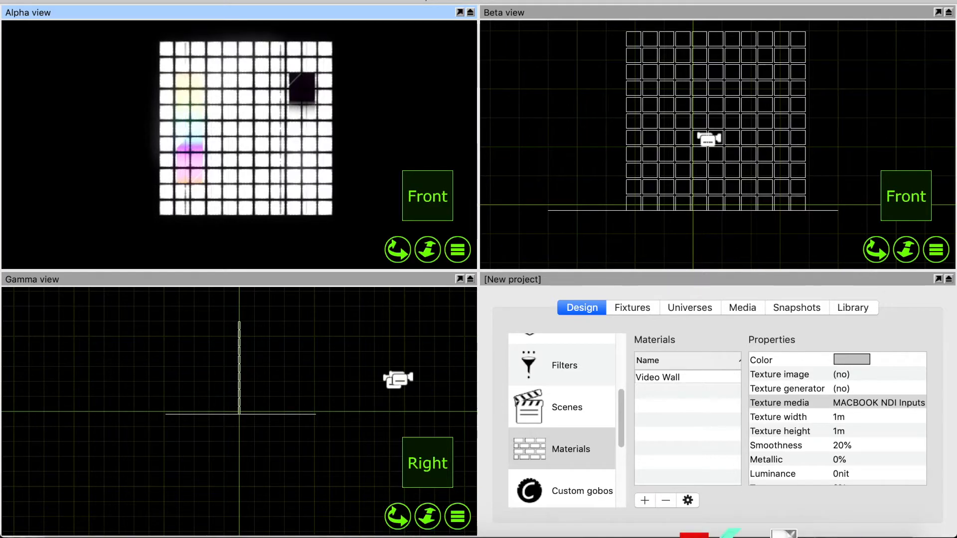
Step: Switch to Arena, turn off Show Test Card, and play the Rings clip on Layer 1
click(739, 532)
click(380, 1)
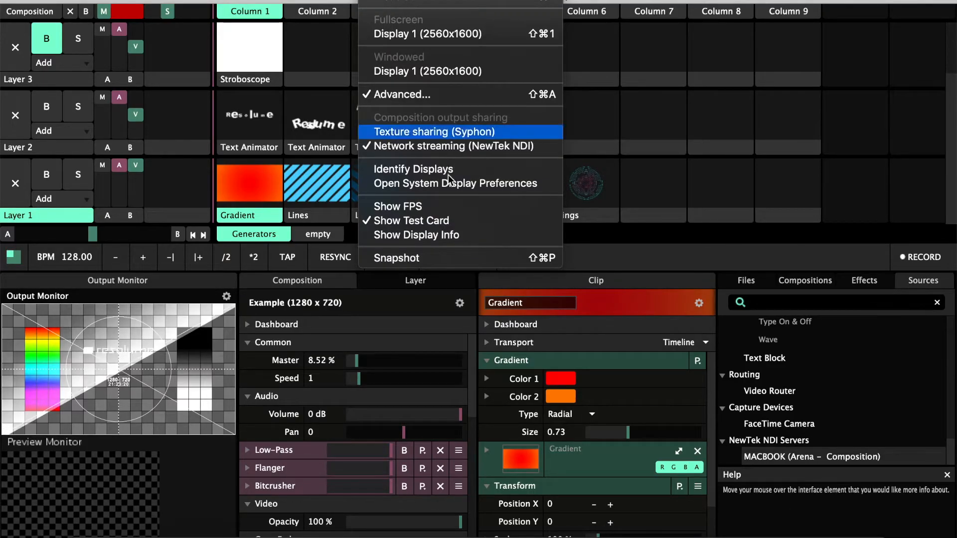
click(421, 220)
click(589, 182)
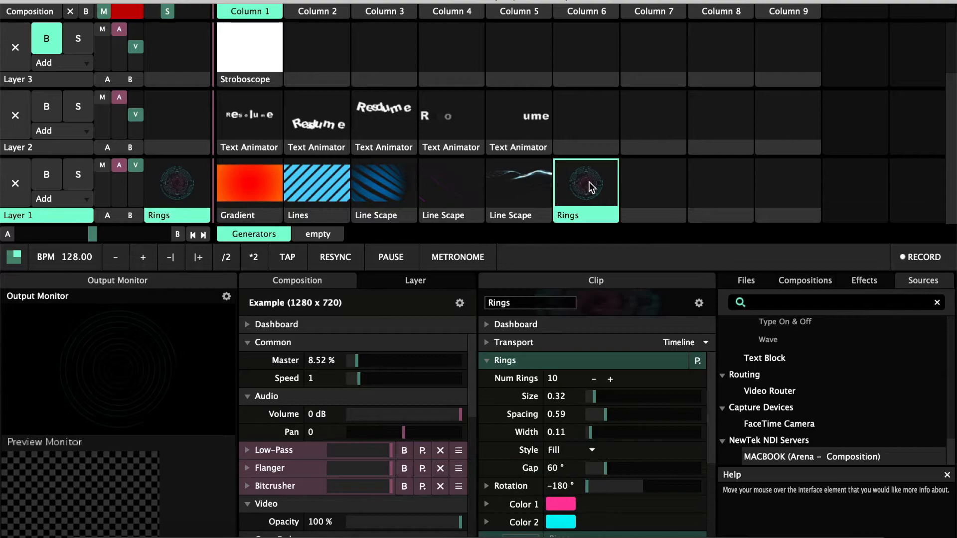
Step: Raise the composition's master level to 100% and switch to Capture to view the wall
mouse_move(397, 533)
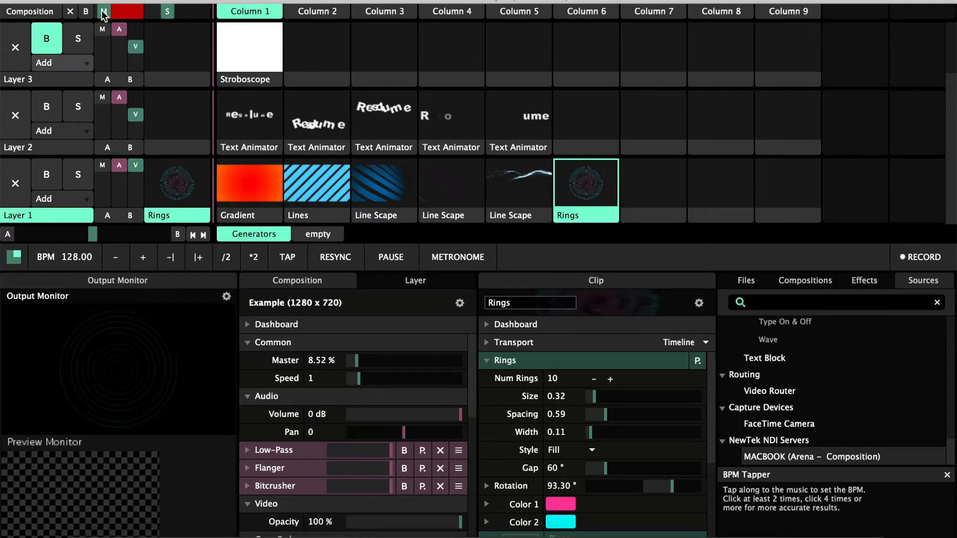
drag(110, 12, 137, 11)
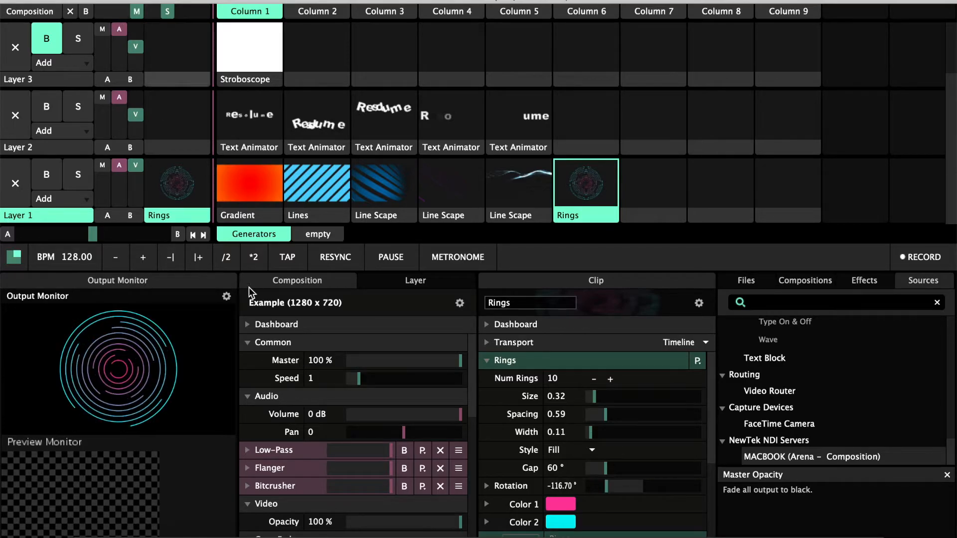
click(391, 534)
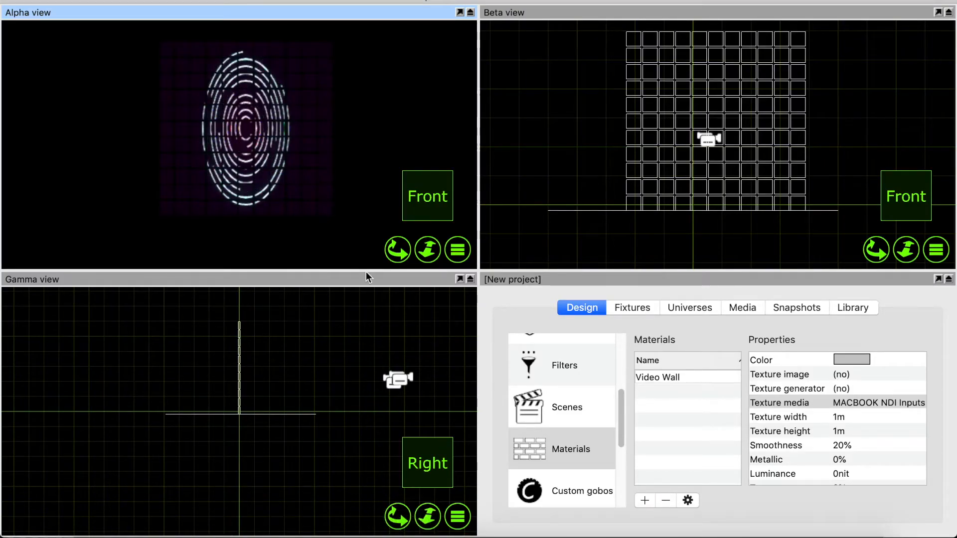
Step: Scale the Rings clip to about 352% in Arena and switch back to Capture
mouse_move(641, 534)
click(741, 532)
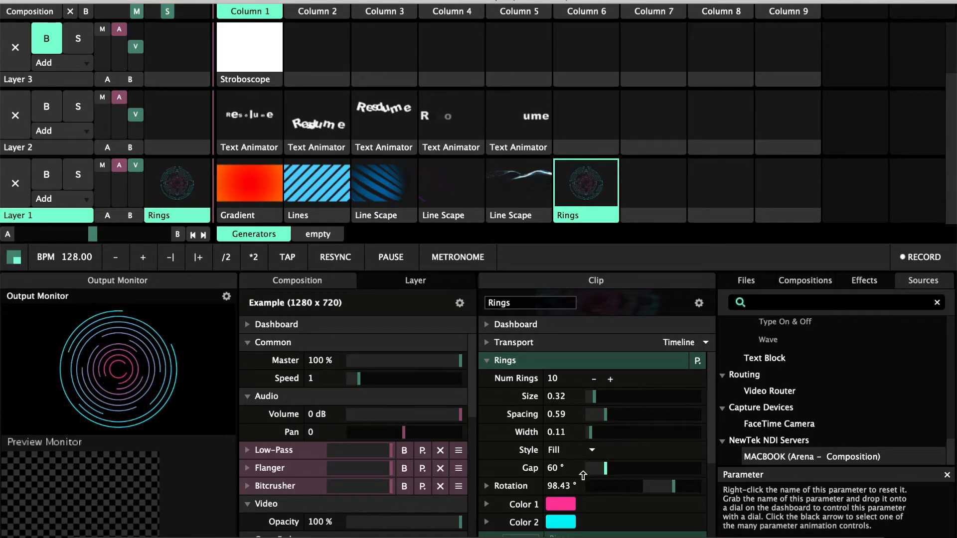
scroll(582, 475, down, 4)
scroll(583, 475, down, 2)
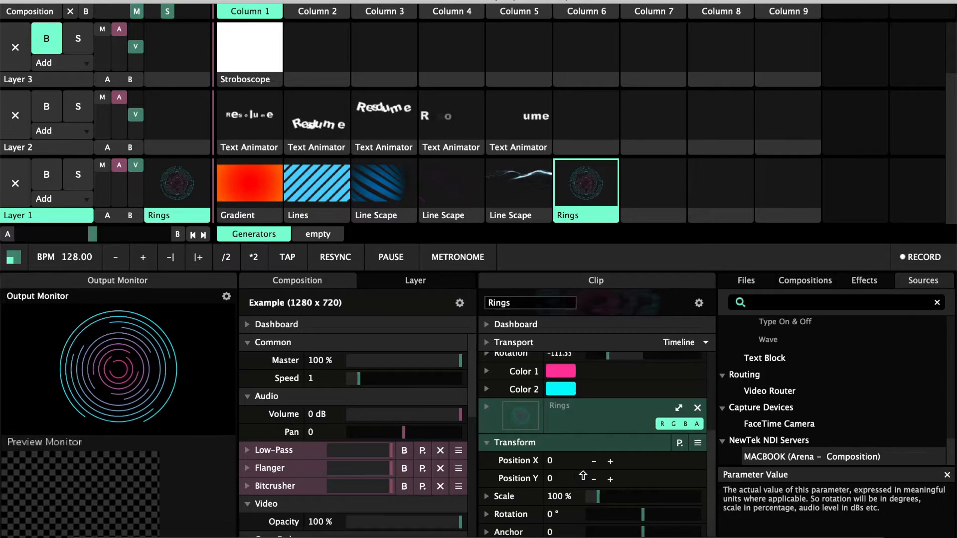
click(598, 498)
drag(598, 499, 627, 498)
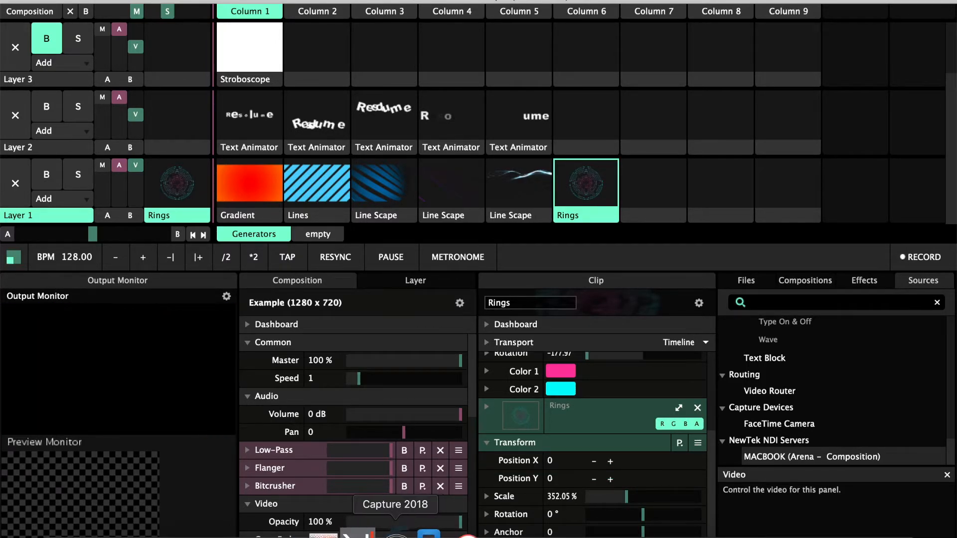
click(406, 529)
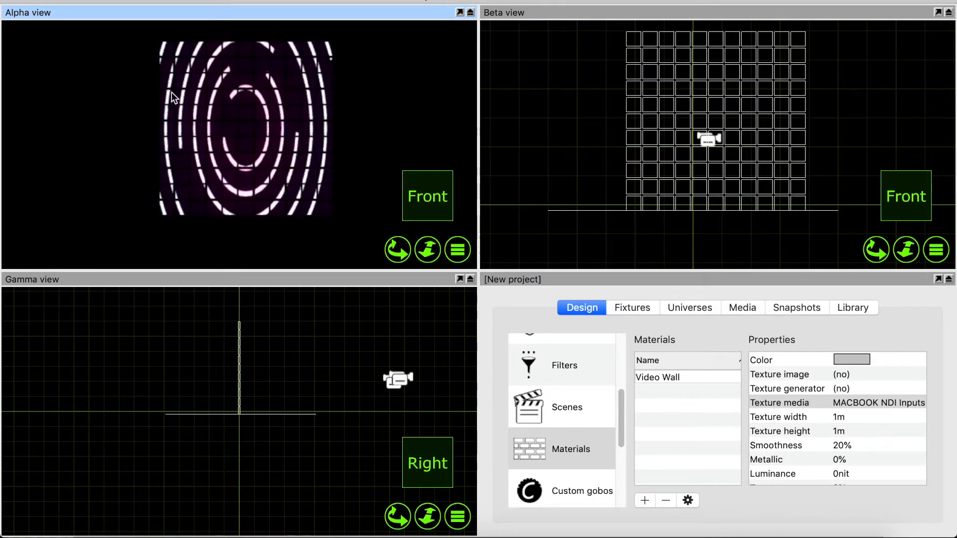
Step: Move the wall's upper-left block of 5 by 5 panels up and outward in the Beta front view
scroll(691, 66, down, 3)
drag(627, 31, 701, 104)
drag(628, 36, 646, 77)
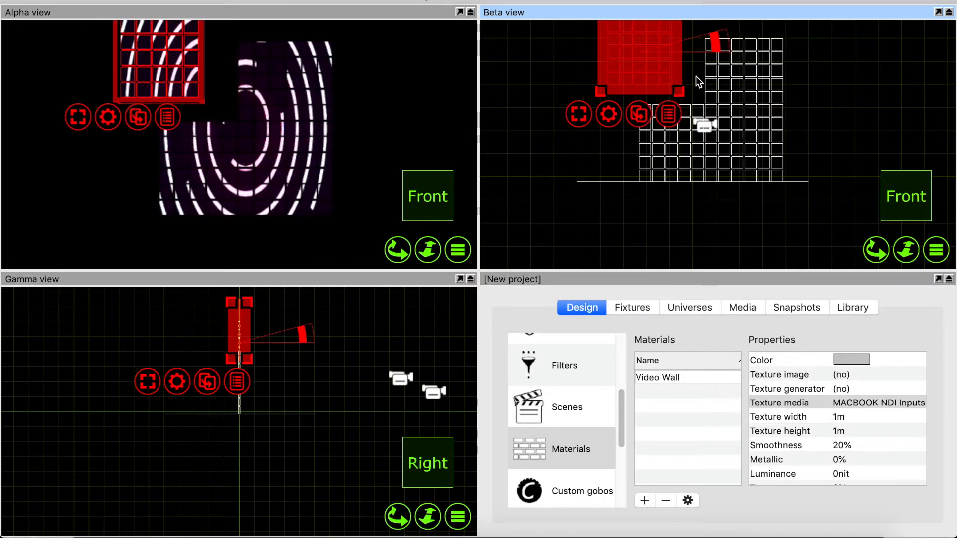
click(697, 79)
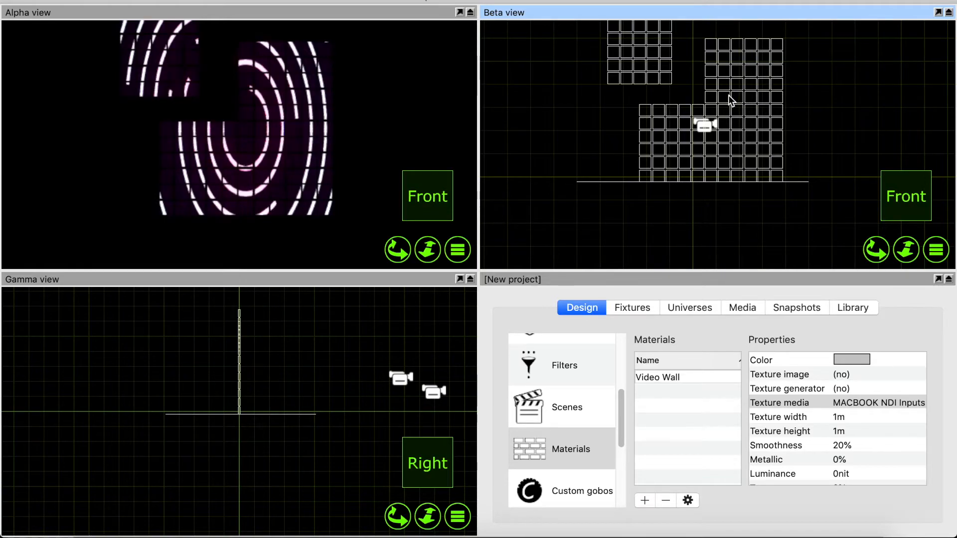
drag(721, 34, 787, 109)
drag(722, 34, 768, 113)
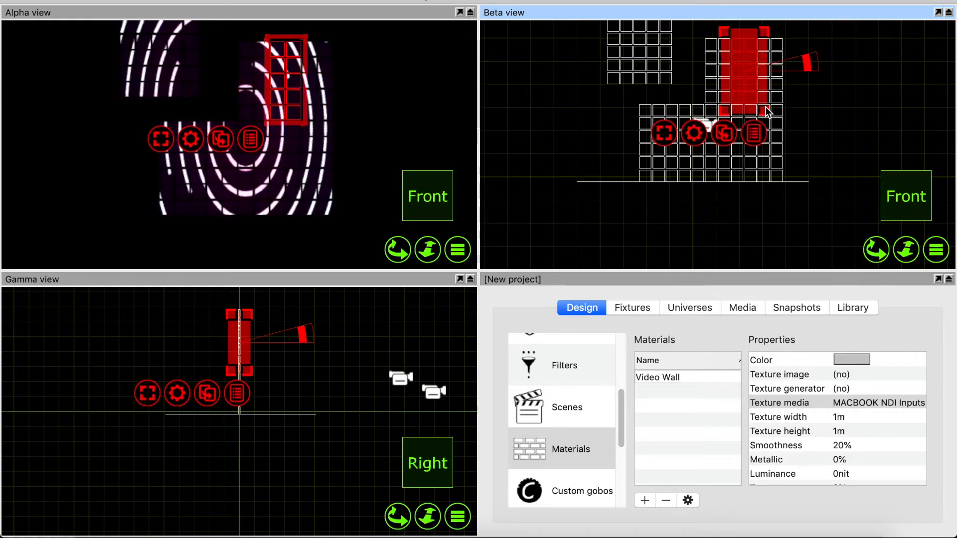
click(698, 18)
click(716, 33)
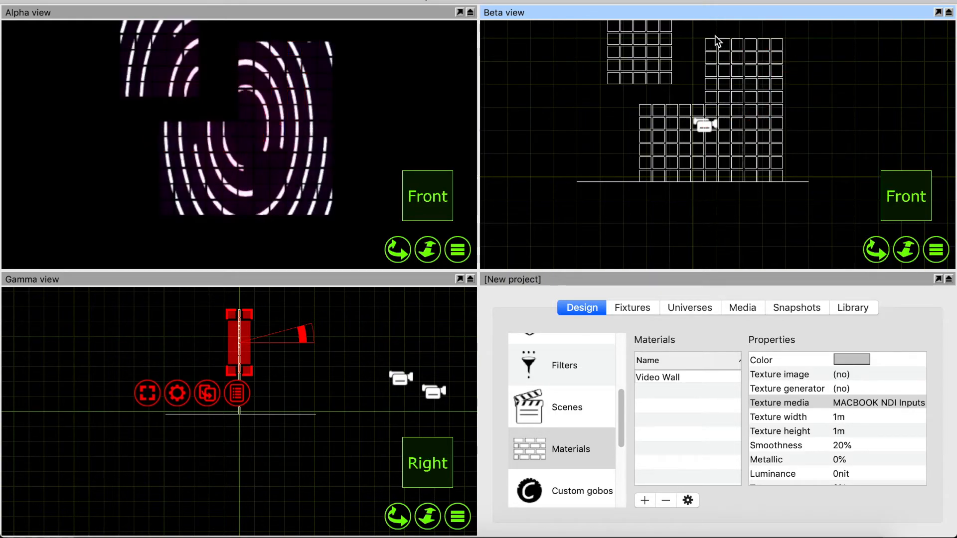
Step: Move the upper-right block of 5 by 5 panels up and outward, and the upper middle column of panels straight up
click(716, 32)
drag(716, 33, 707, 60)
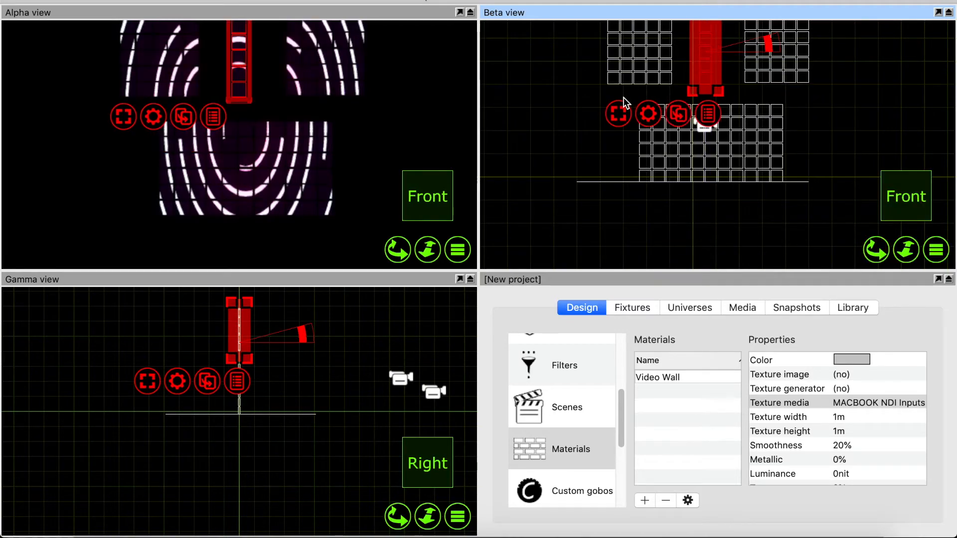
click(611, 138)
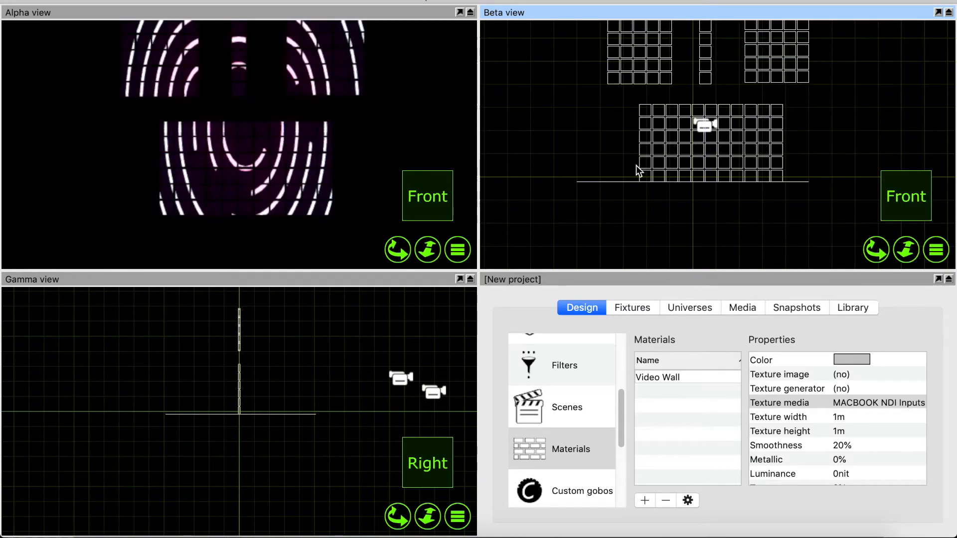
Step: Select the lower-left block of 5 by 5 panels and move it outward, away from the wall's centre
drag(623, 115, 705, 185)
drag(708, 183, 708, 182)
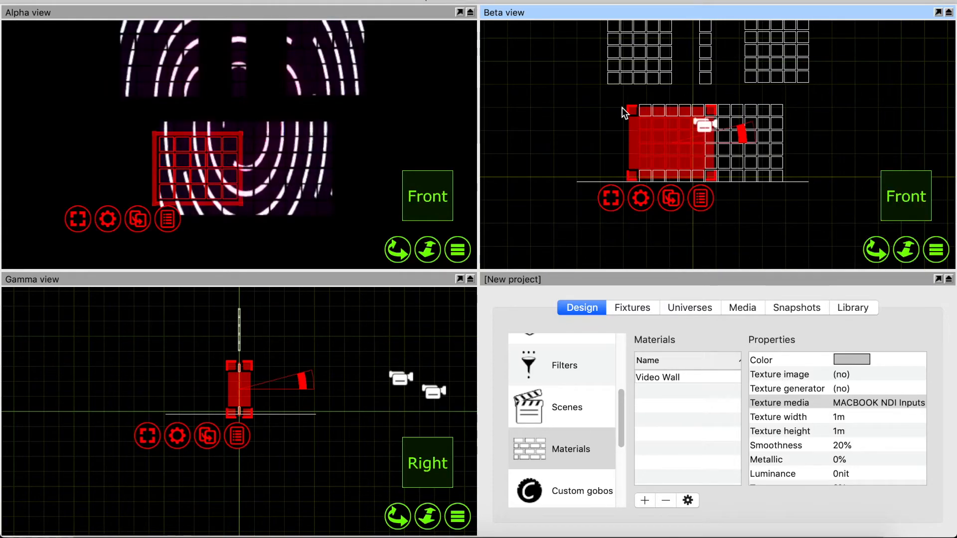
drag(617, 111, 713, 199)
mouse_move(667, 170)
mouse_down()
mouse_move(648, 169)
mouse_move(656, 169)
mouse_up()
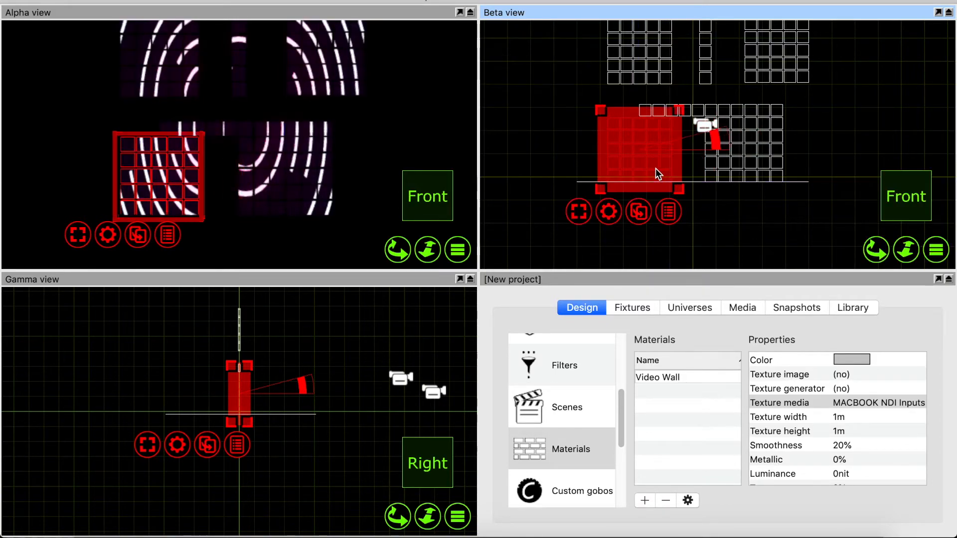
Step: Select the lower-right block of 5 by 5 panels in the Beta front view, leaving out the lower middle column, and move it outward
click(815, 145)
drag(793, 124, 713, 183)
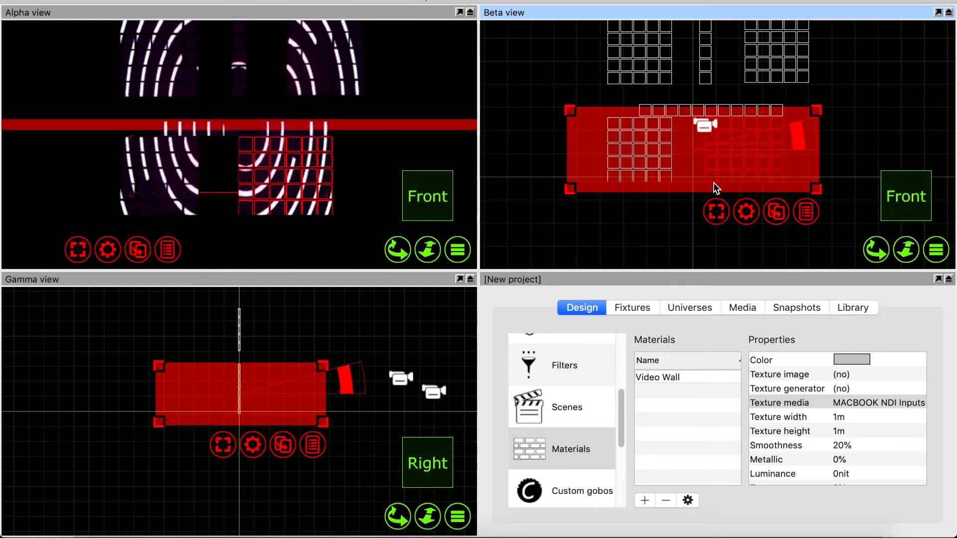
click(856, 140)
drag(789, 121, 714, 185)
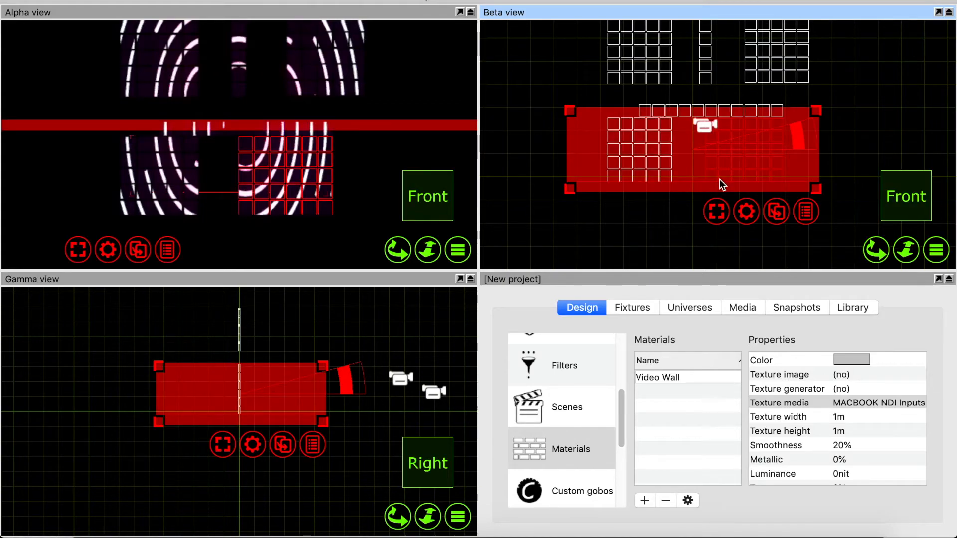
scroll(713, 139, up, 5)
click(716, 124)
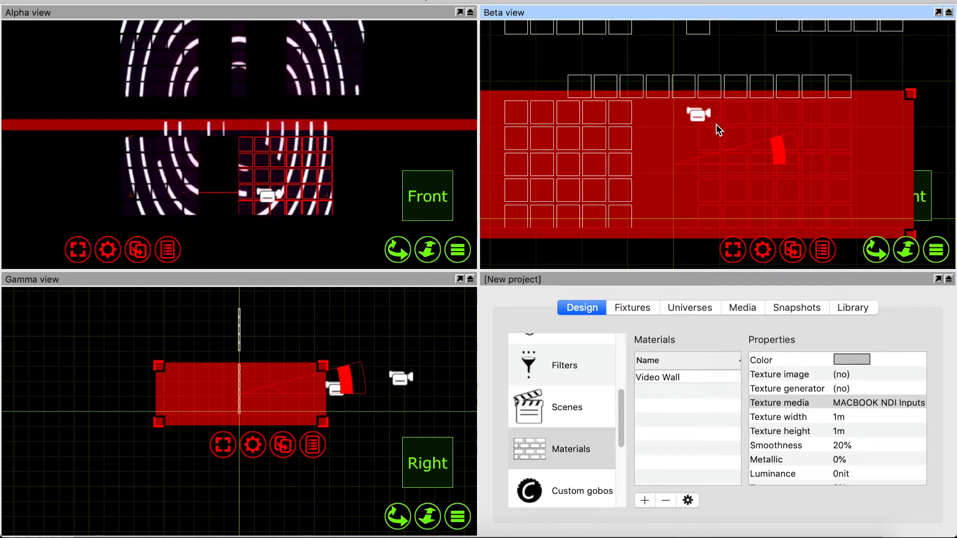
click(712, 125)
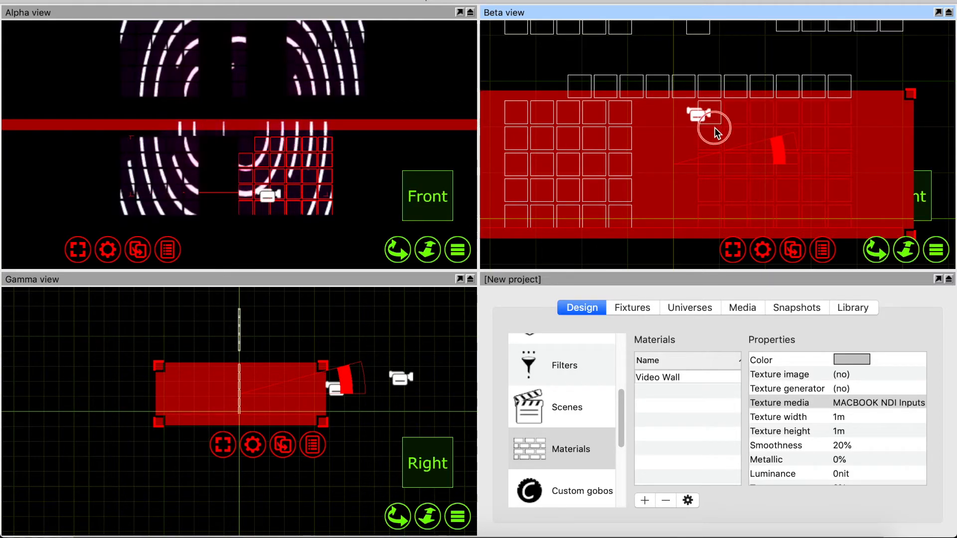
click(699, 136)
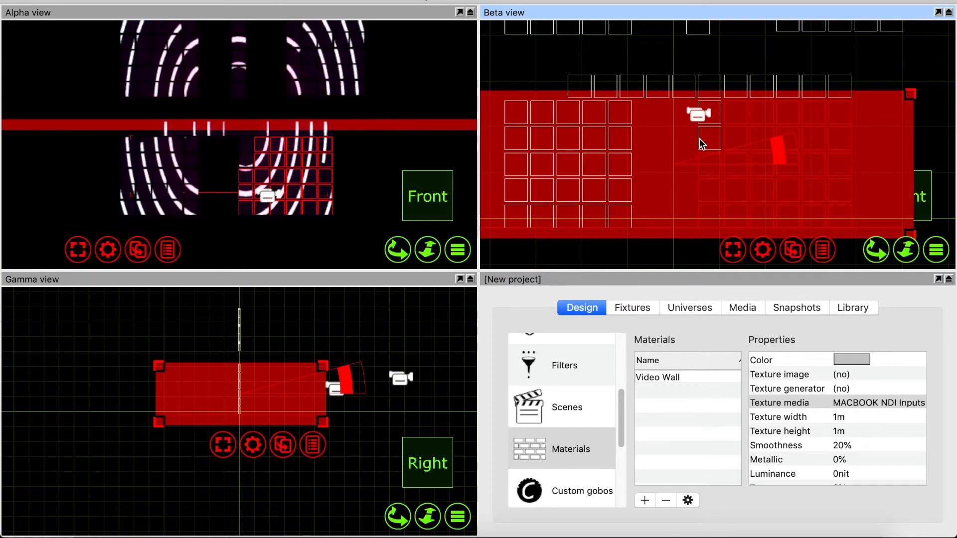
click(699, 170)
click(699, 183)
click(699, 173)
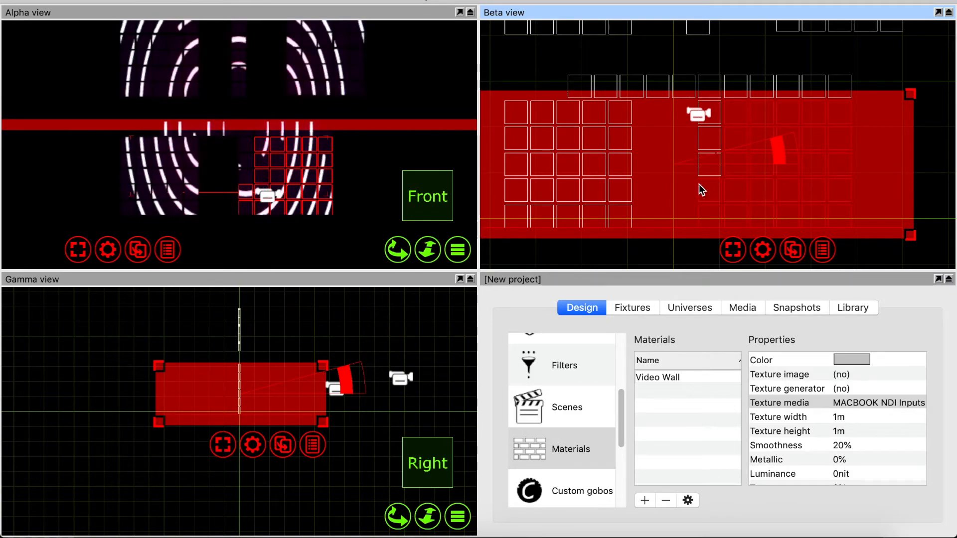
click(698, 212)
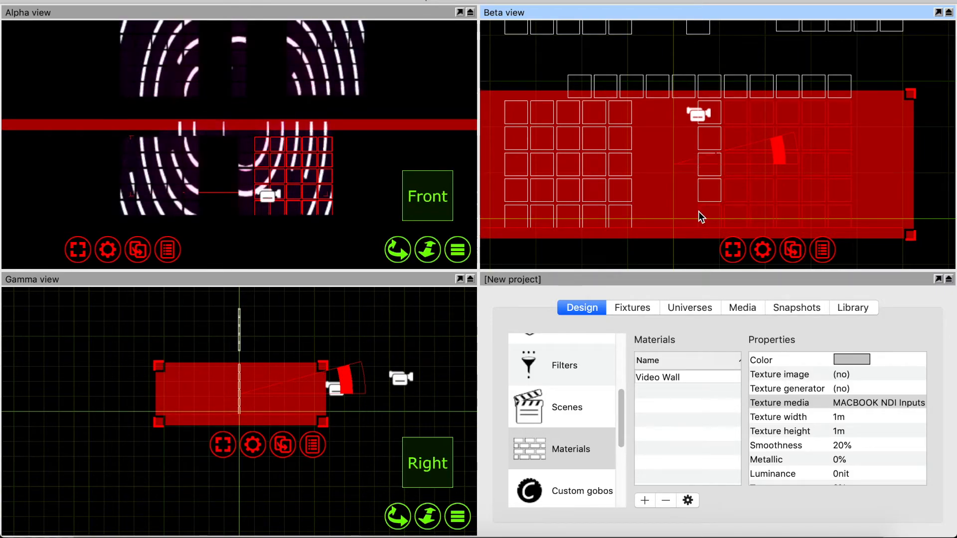
drag(744, 130, 803, 128)
Step: Move the middle row's left five panels up and outward, and its right six panels up and outward, and clear the selection
drag(556, 67, 603, 73)
drag(682, 70, 869, 108)
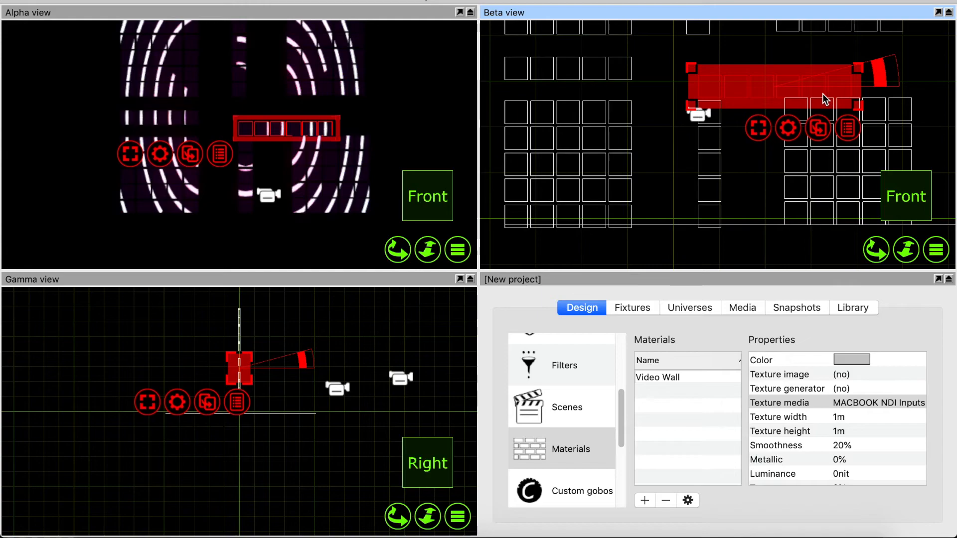
drag(770, 101, 840, 82)
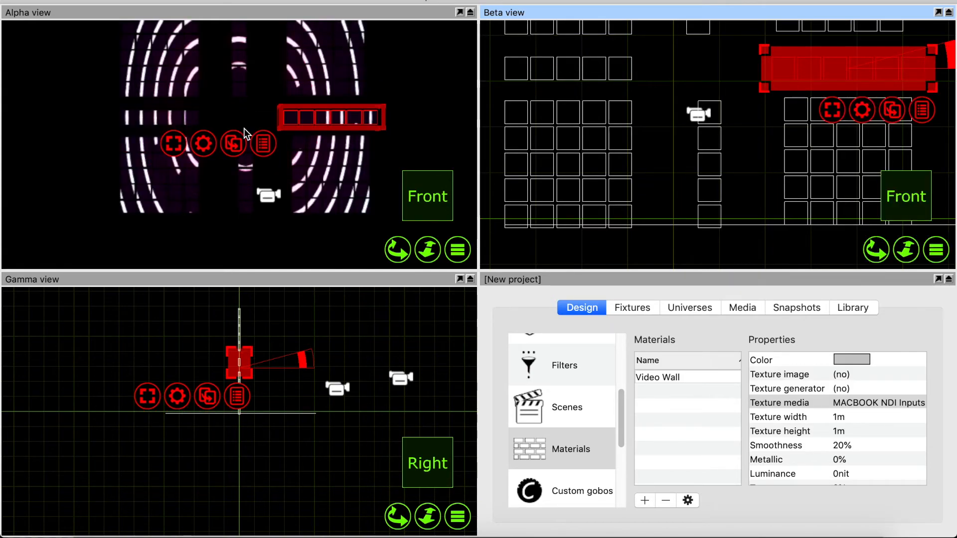
click(417, 103)
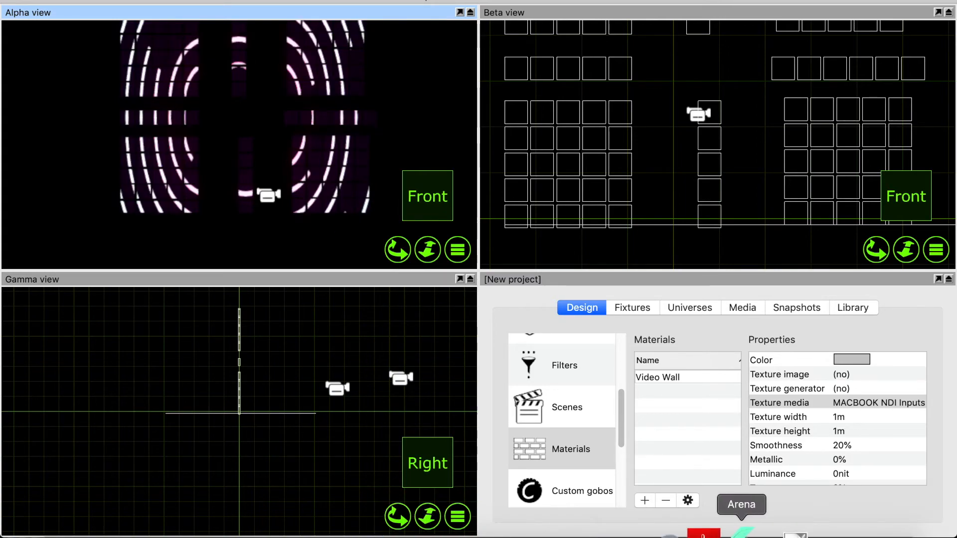
Step: In Arena, trigger layer 2's Text Animator clip in Column 3, scale it to about 155%, and switch back to Capture
click(750, 532)
click(387, 137)
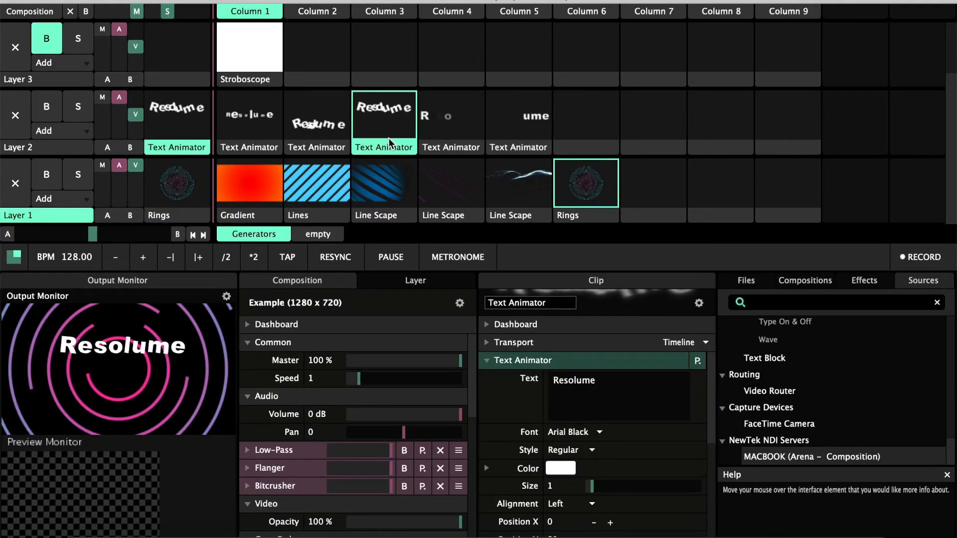
scroll(597, 493, down, 8)
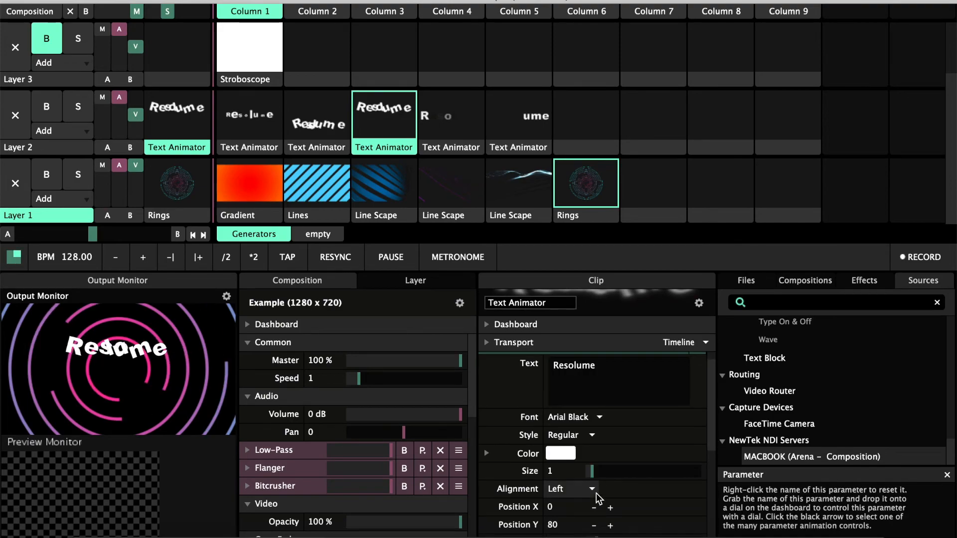
mouse_move(597, 499)
mouse_down()
mouse_move(618, 498)
mouse_move(606, 498)
mouse_up()
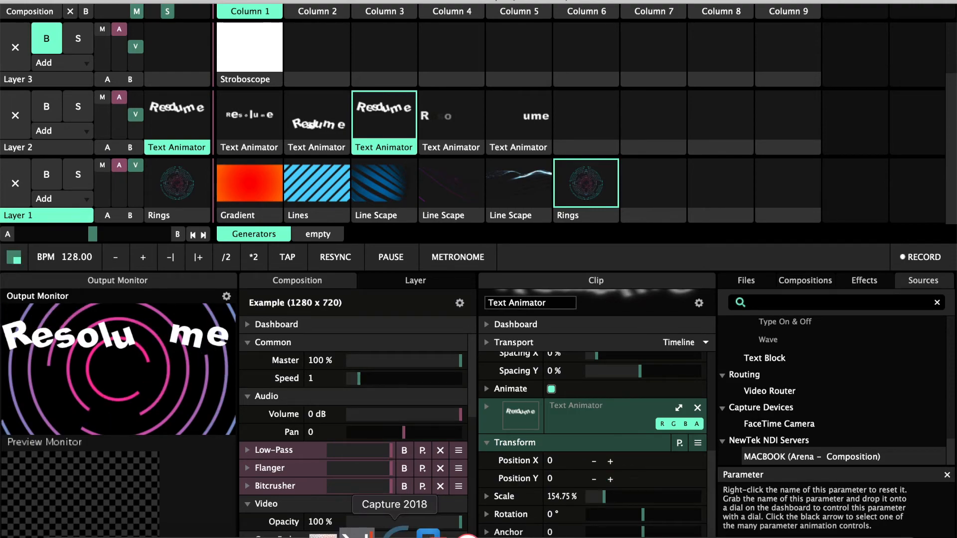
click(401, 532)
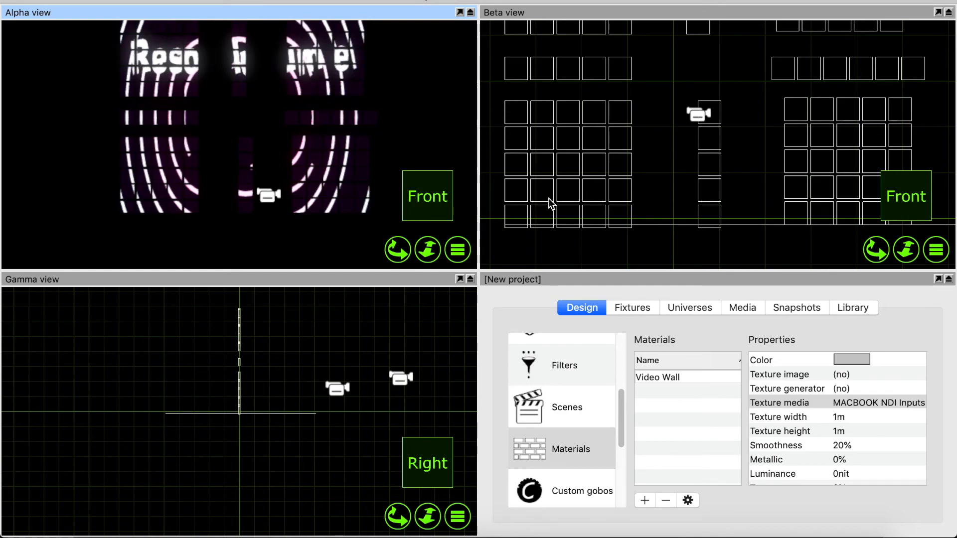
mouse_move(737, 536)
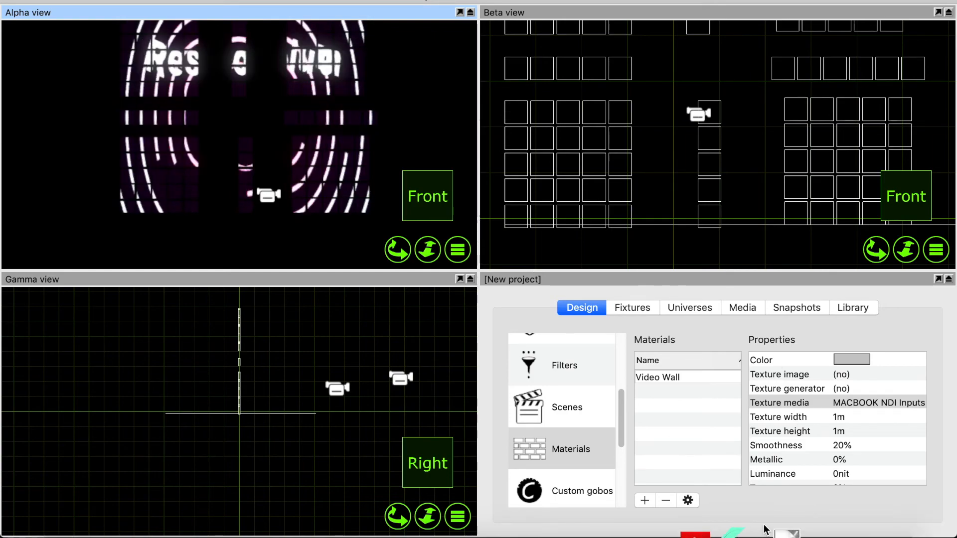